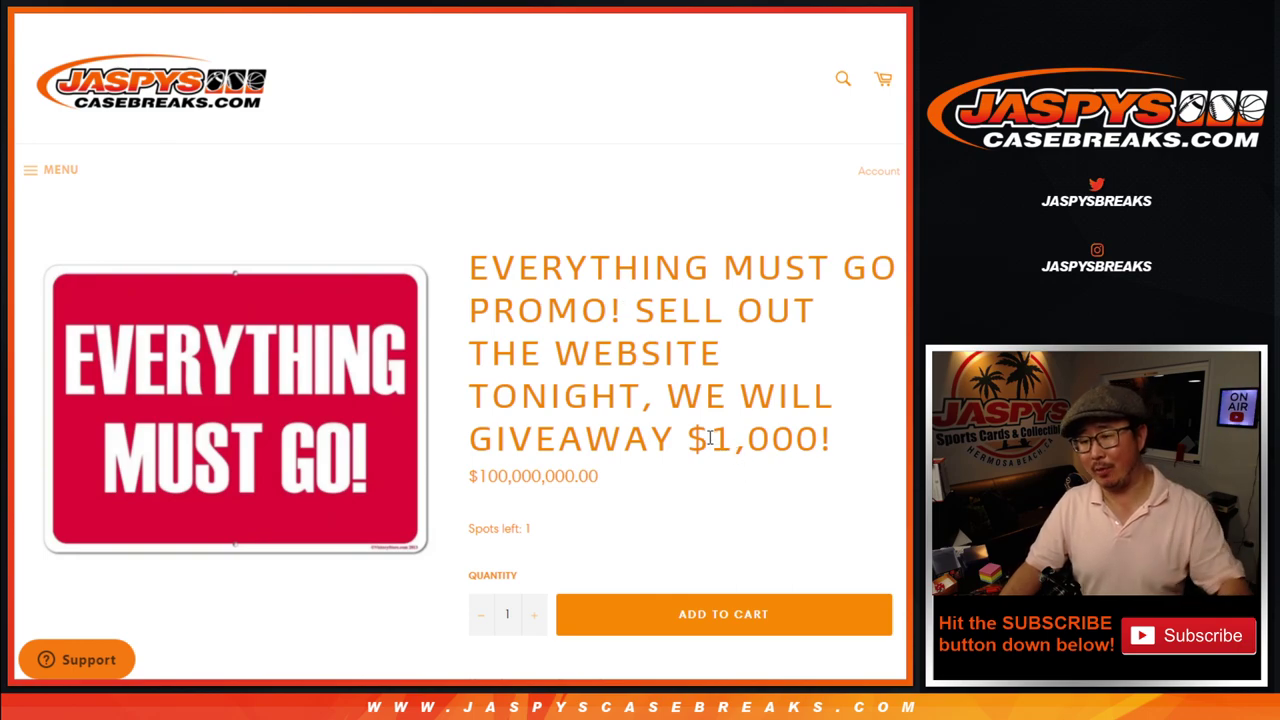
Step: Highlight the $1,000 title amount and the #1–#4 prize lines, then switch to the prize spreadsheet
{"action": "mouse_move", "coordinate": [710, 438]}
{"action": "left_mouse_down"}
{"action": "mouse_move", "coordinate": [806, 440]}
{"action": "mouse_move", "coordinate": [837, 421]}
{"action": "left_mouse_up"}
{"action": "left_click", "coordinate": [836, 420]}
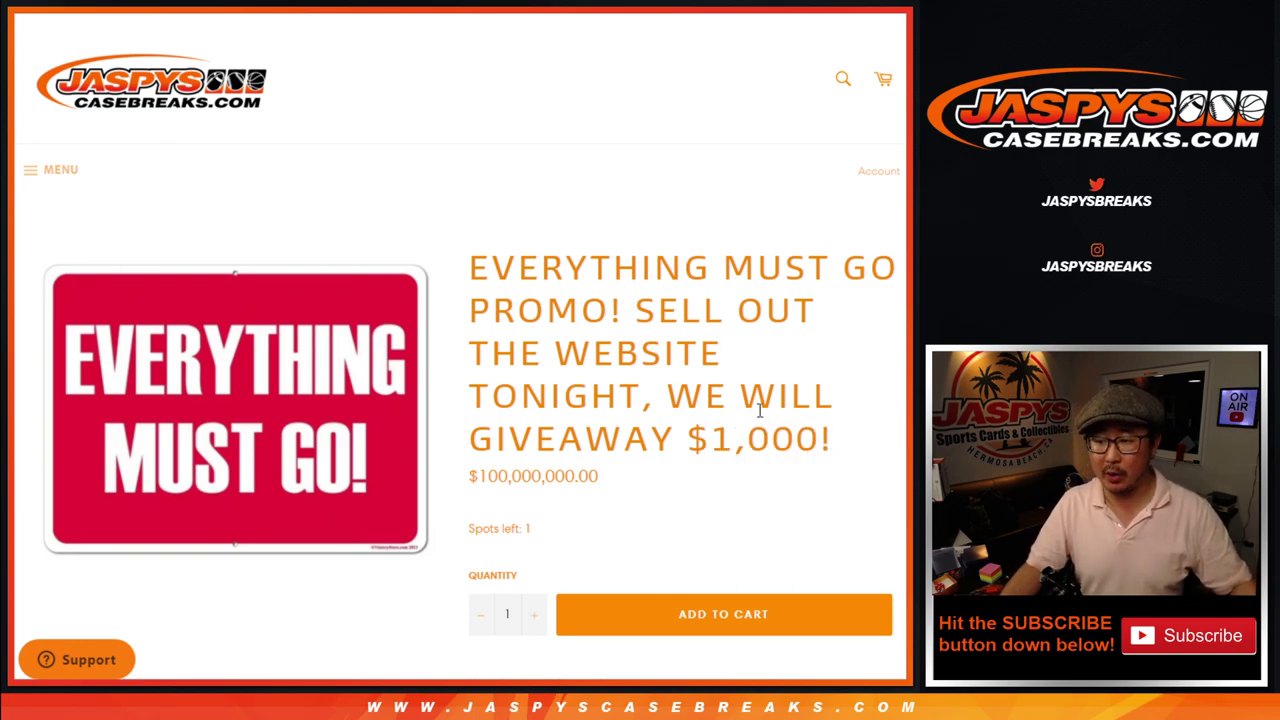
{"action": "scroll", "coordinate": [757, 408], "scroll_direction": "down", "scroll_amount": 5}
{"action": "left_click_drag", "start_coordinate": [480, 332], "coordinate": [611, 428]}
{"action": "left_click", "coordinate": [611, 428]}
{"action": "key", "text": "ctrl+Tab"}
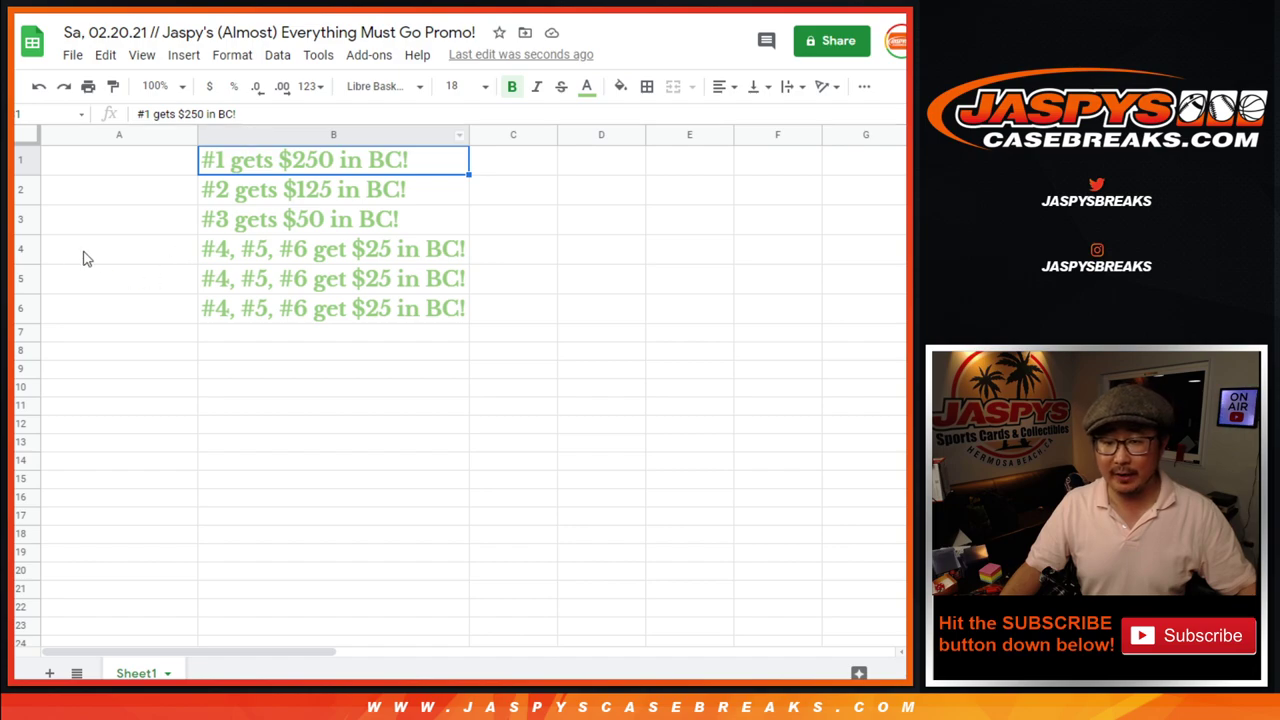
Step: Select the $25 rows 4–6, then the $50, $125 and $250 rows, before switching to JASPY SHOW NOTES
{"action": "left_click_drag", "start_coordinate": [20, 248], "coordinate": [20, 307]}
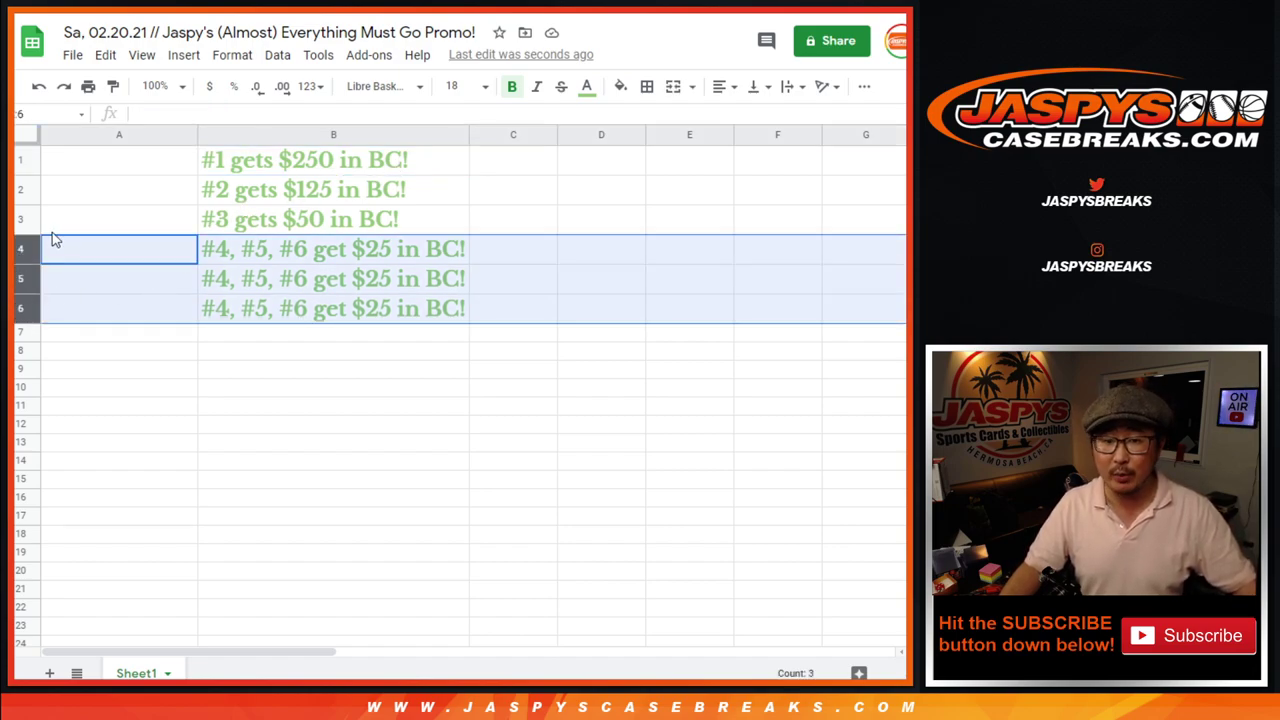
{"action": "left_click", "coordinate": [20, 218]}
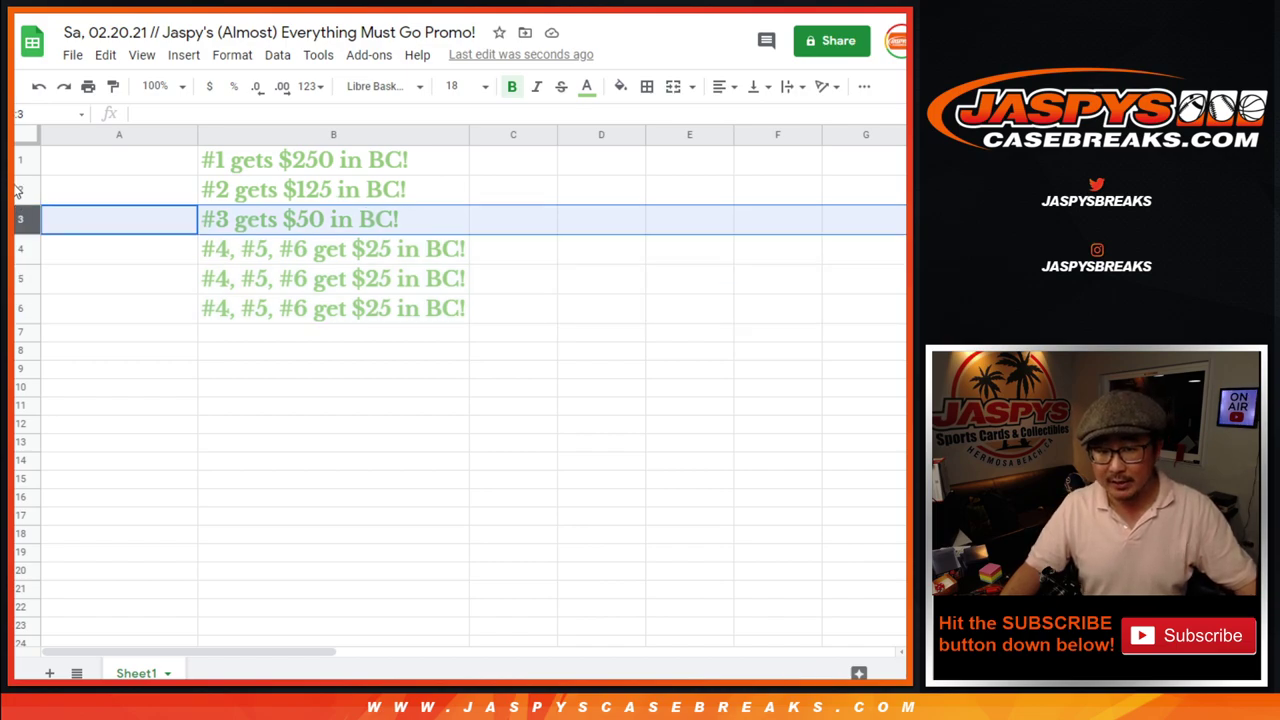
{"action": "left_click", "coordinate": [18, 186]}
{"action": "left_click", "coordinate": [16, 158]}
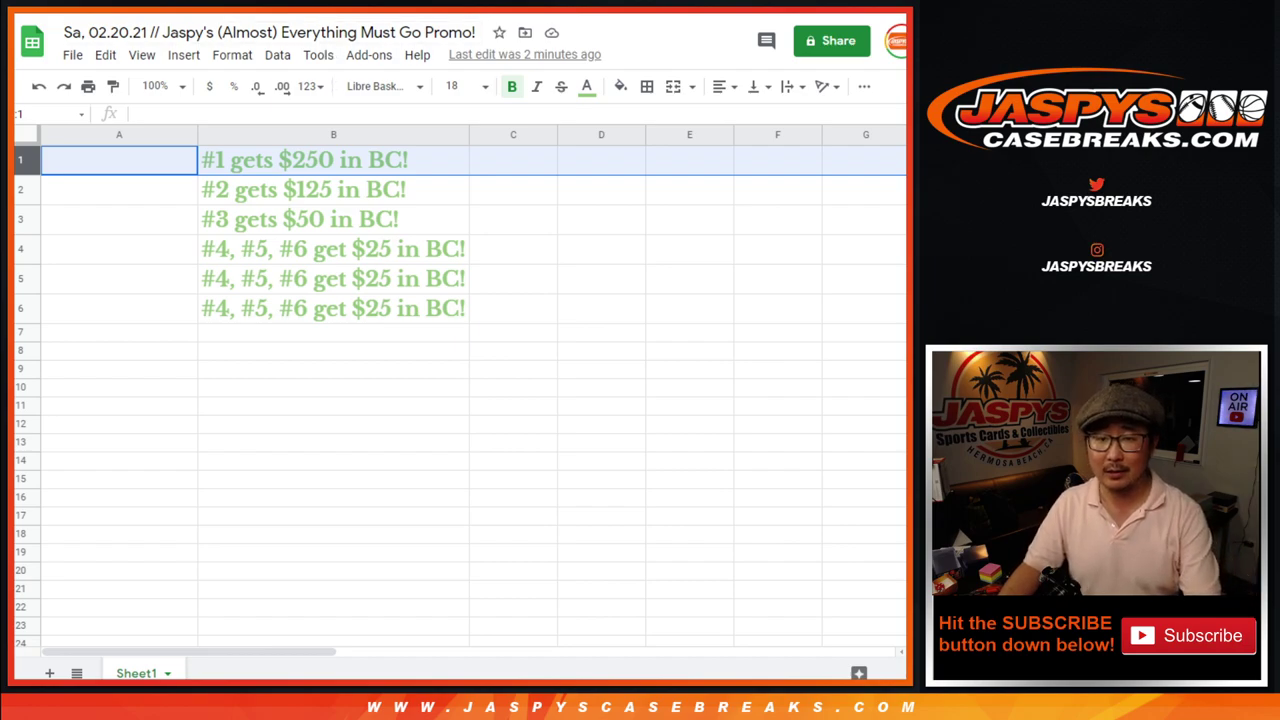
{"action": "key", "text": "ctrl+Tab"}
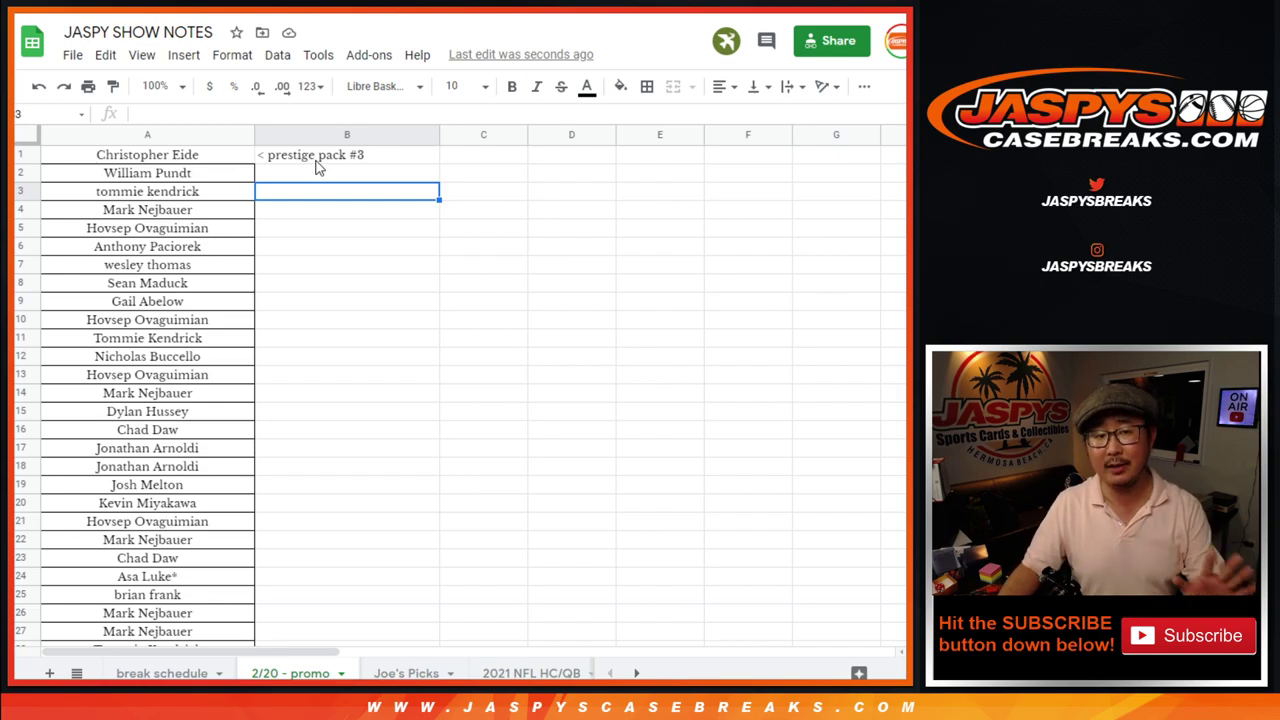
Step: Select B1 with the prestige pack #3 note and scroll the entrant names down to row 500
{"action": "left_click", "coordinate": [315, 159]}
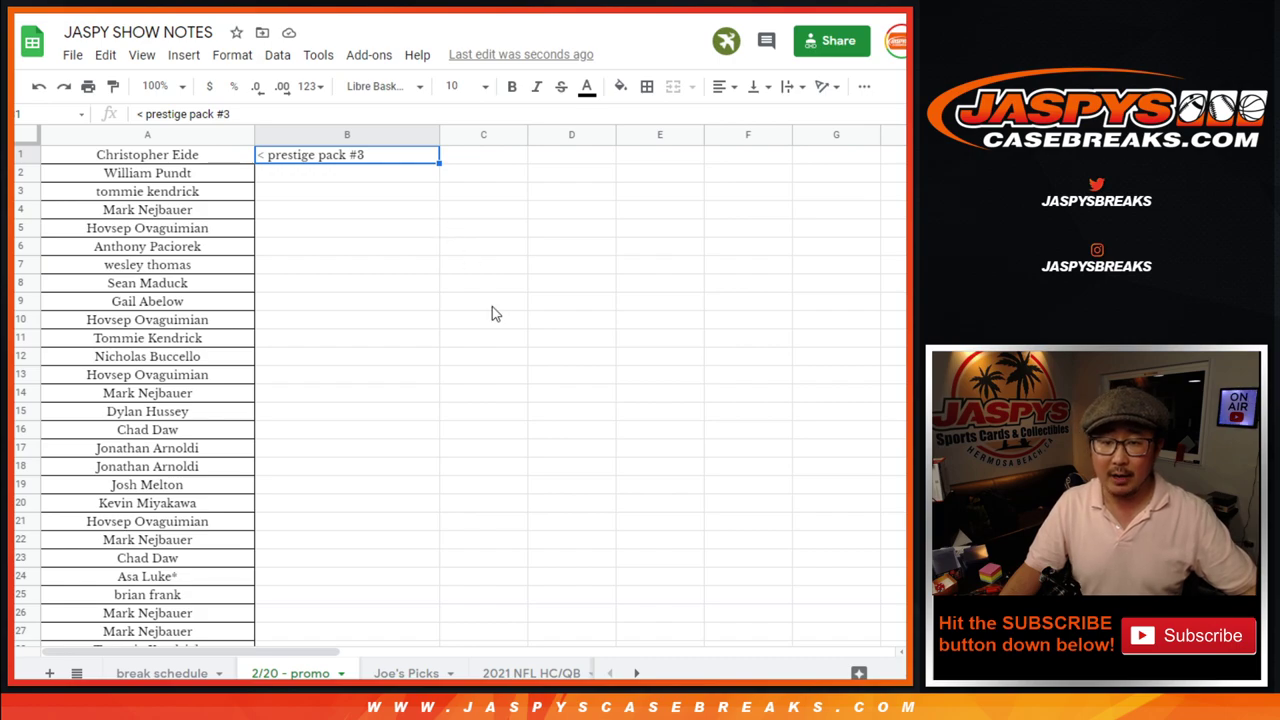
{"action": "scroll", "coordinate": [369, 424], "scroll_direction": "down", "scroll_amount": 3}
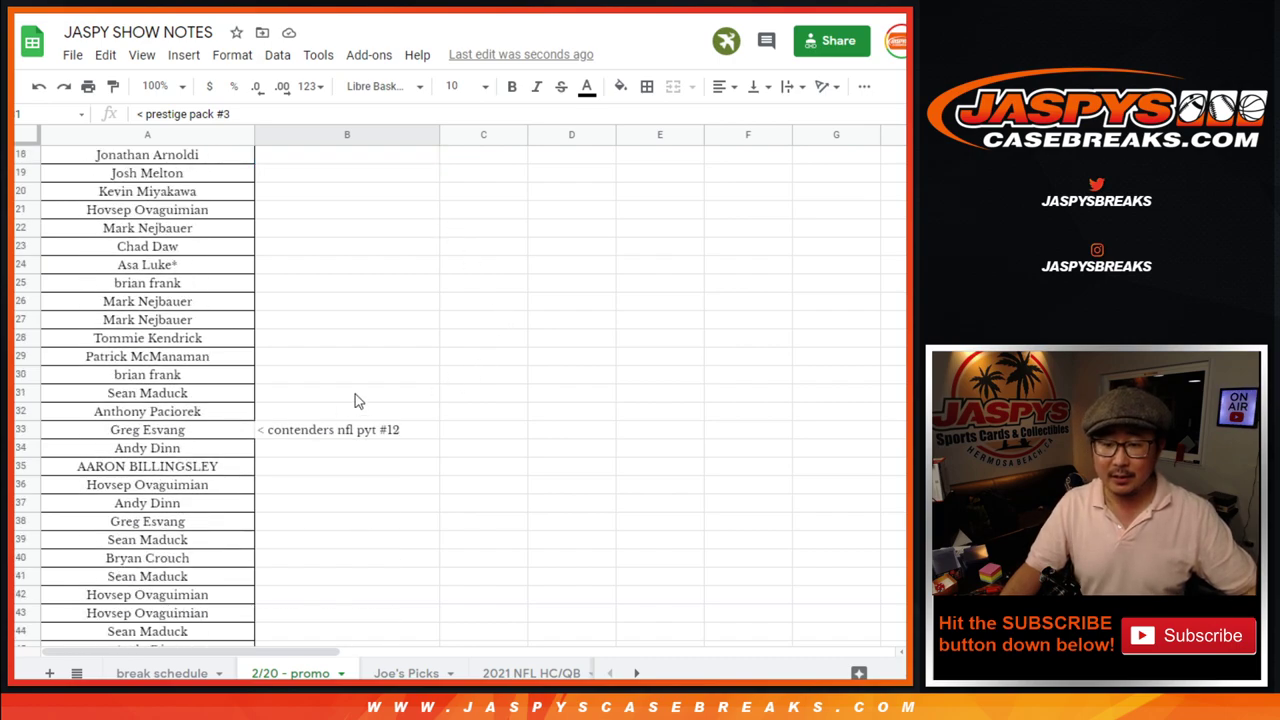
{"action": "scroll", "coordinate": [356, 399], "scroll_direction": "down", "scroll_amount": 4}
{"action": "scroll", "coordinate": [355, 394], "scroll_direction": "down", "scroll_amount": 8}
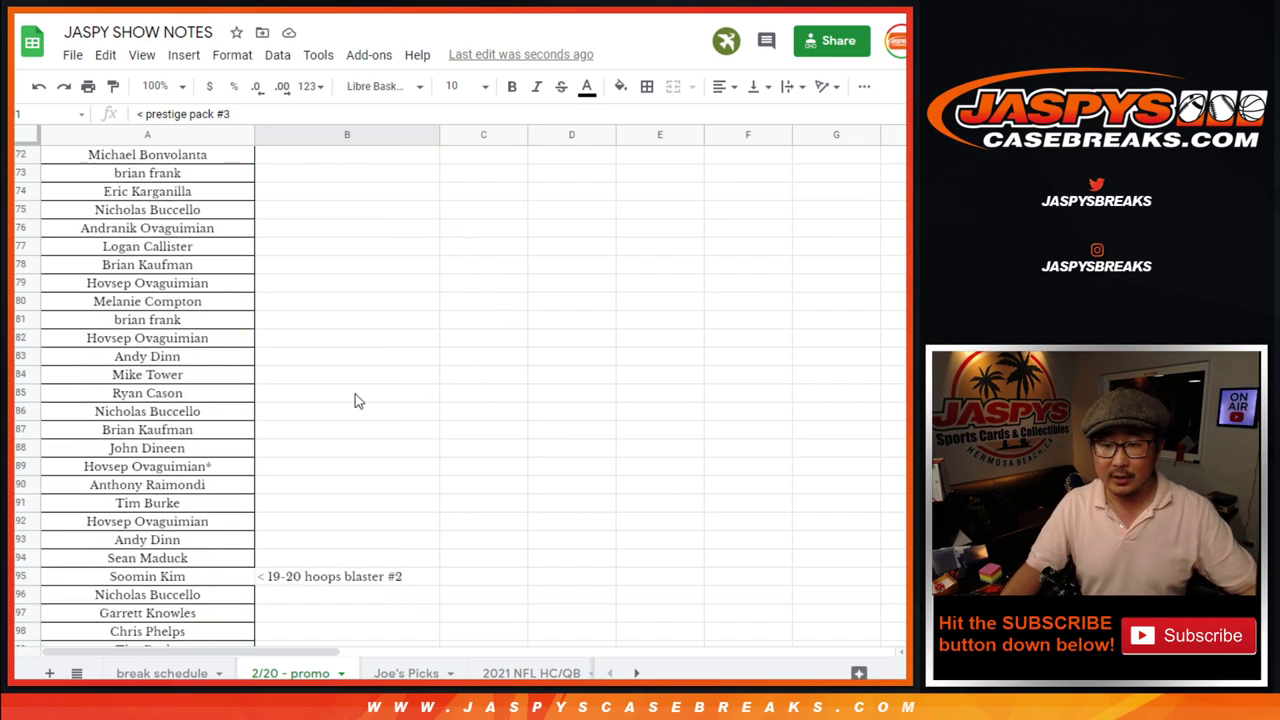
{"action": "scroll", "coordinate": [355, 396], "scroll_direction": "down", "scroll_amount": 4}
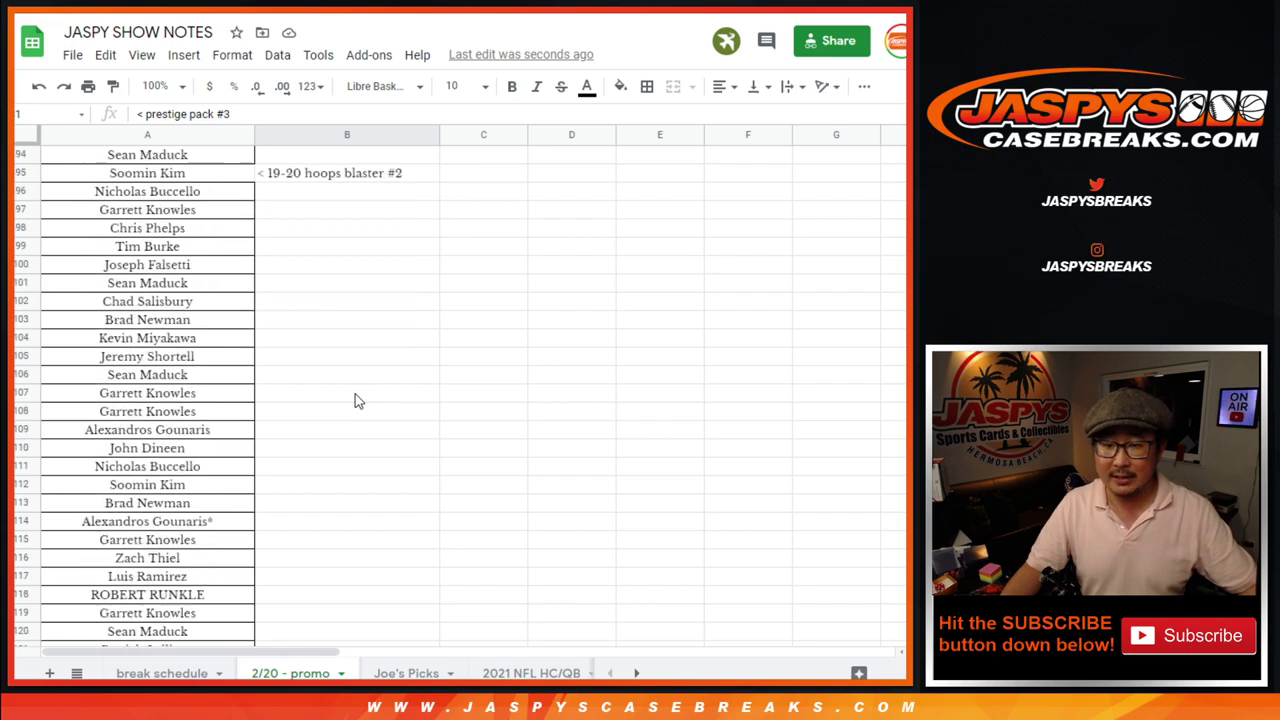
{"action": "scroll", "coordinate": [355, 396], "scroll_direction": "down", "scroll_amount": 8}
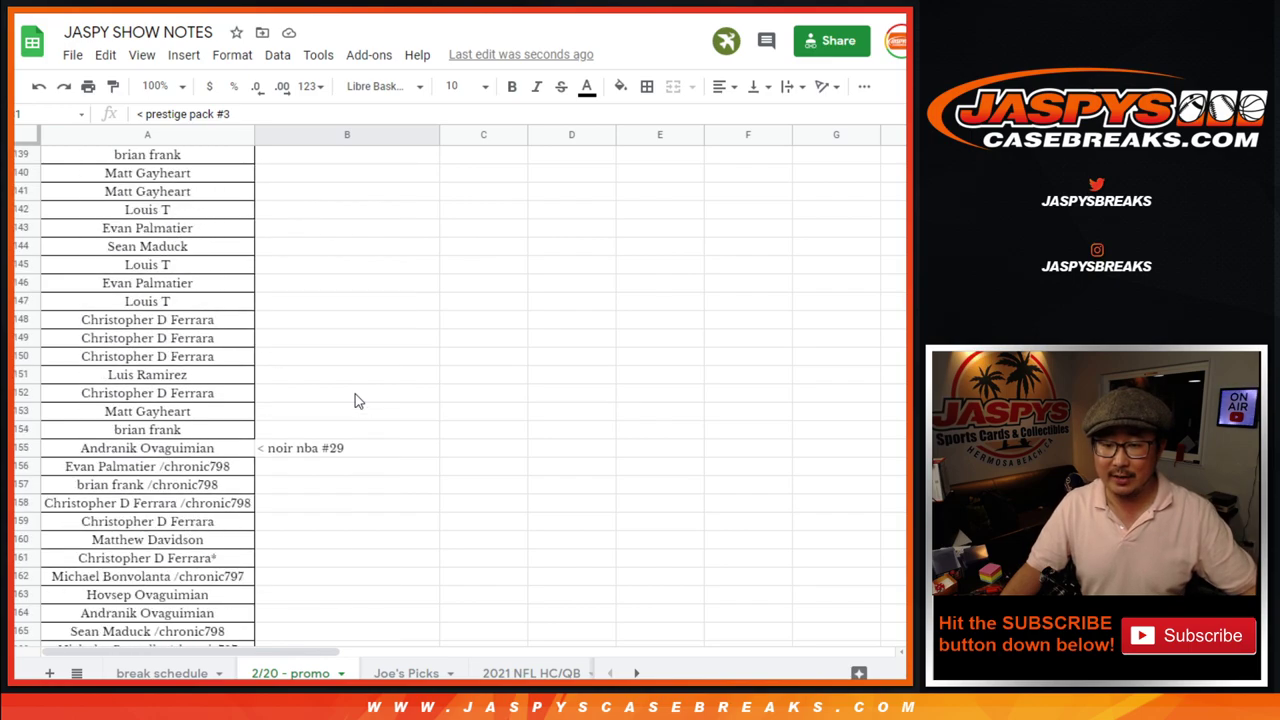
{"action": "scroll", "coordinate": [355, 401], "scroll_direction": "down", "scroll_amount": 8}
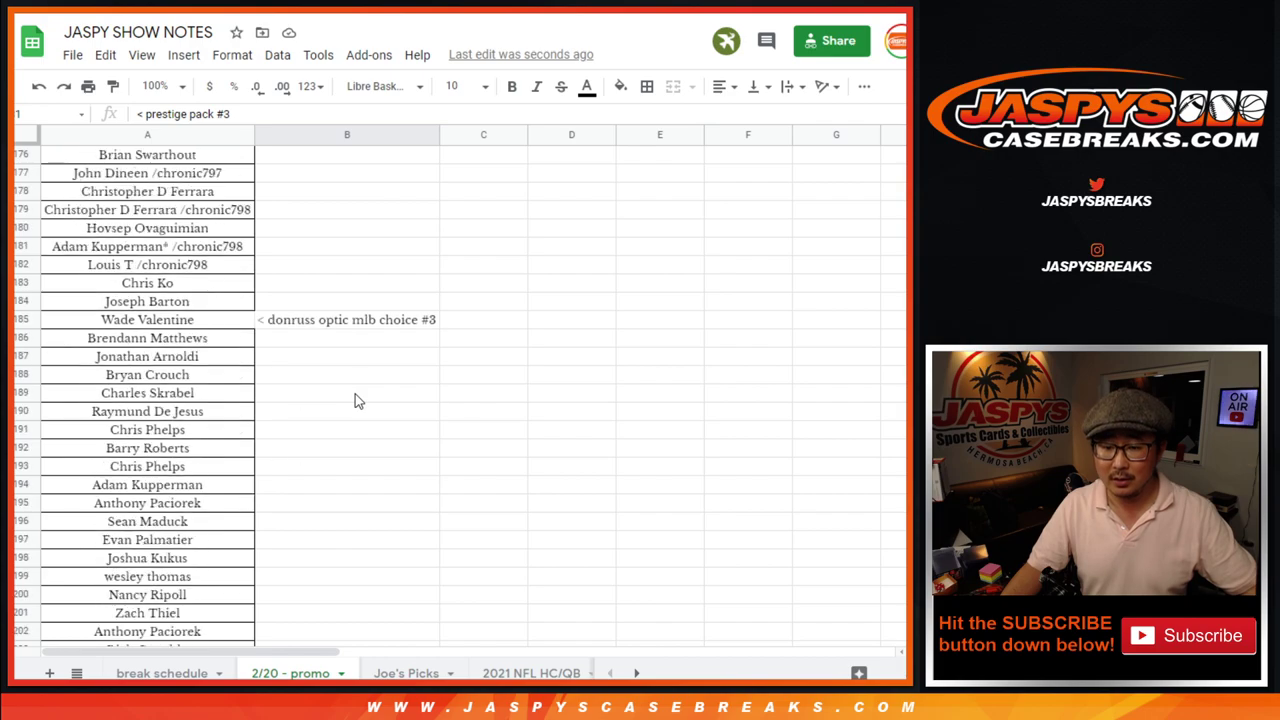
{"action": "scroll", "coordinate": [355, 401], "scroll_direction": "down", "scroll_amount": 8}
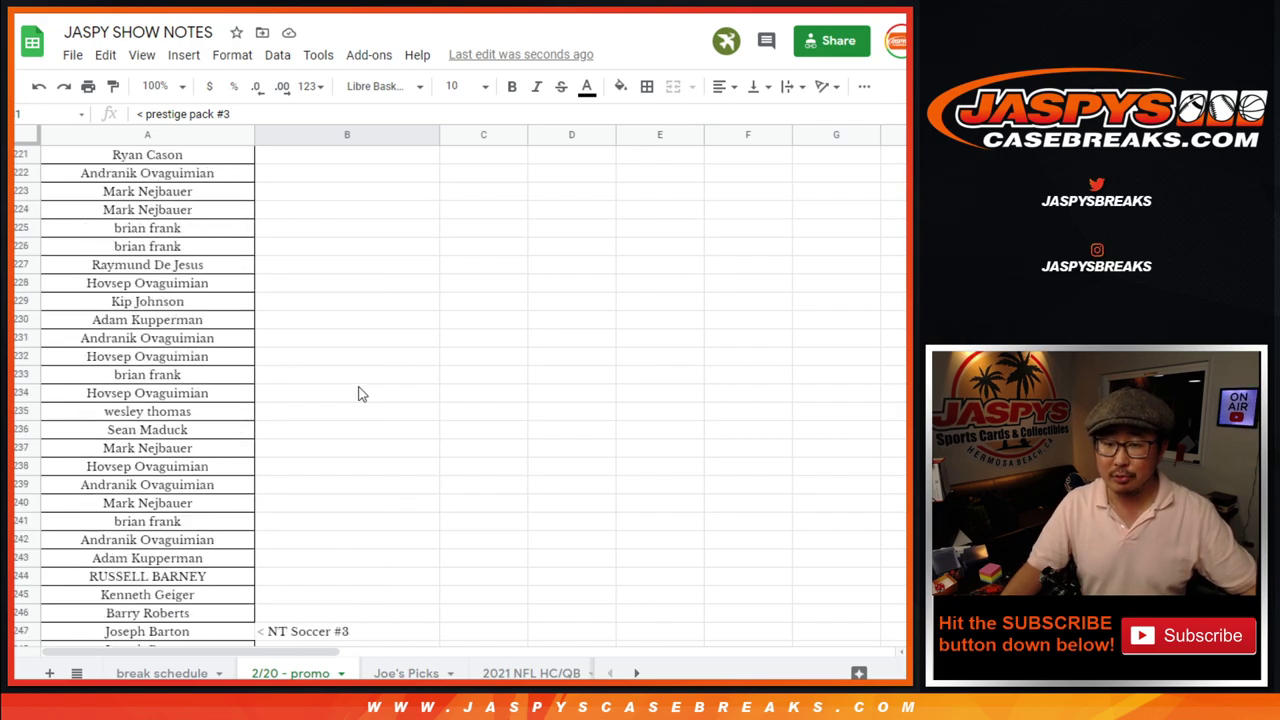
{"action": "scroll", "coordinate": [362, 392], "scroll_direction": "down", "scroll_amount": 4}
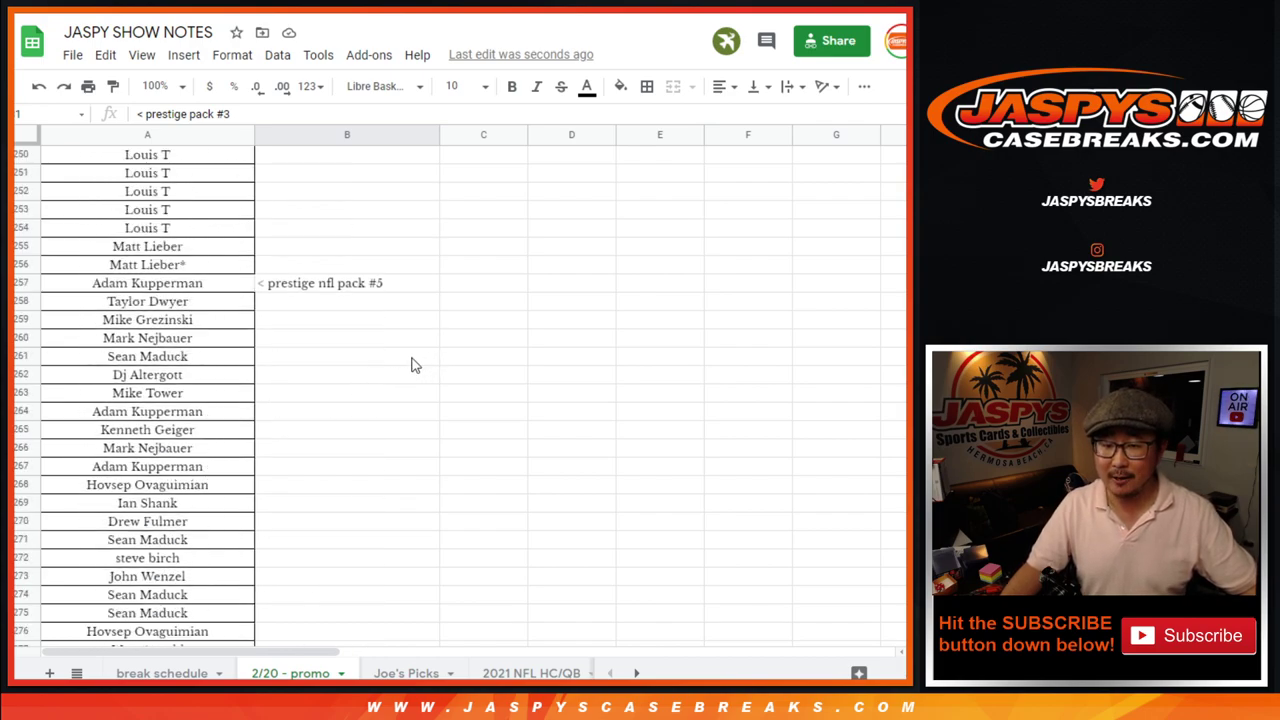
{"action": "scroll", "coordinate": [396, 373], "scroll_direction": "down", "scroll_amount": 10}
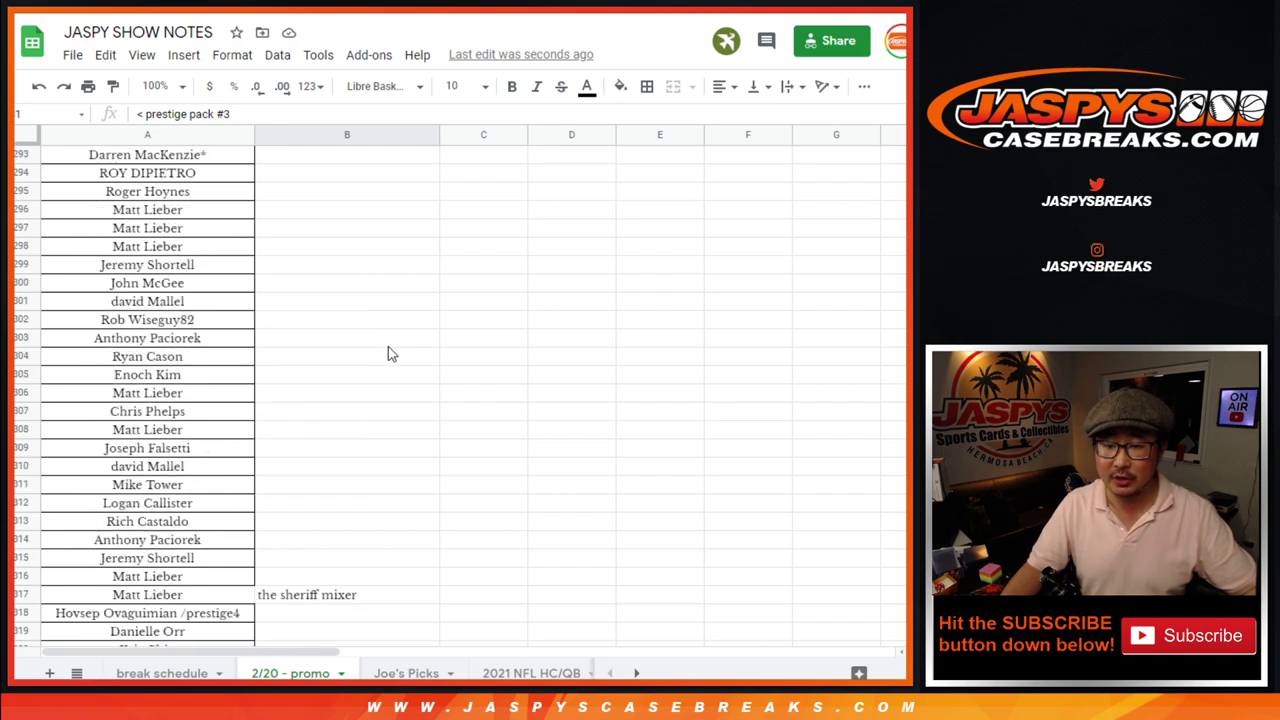
{"action": "scroll", "coordinate": [391, 352], "scroll_direction": "down", "scroll_amount": 7}
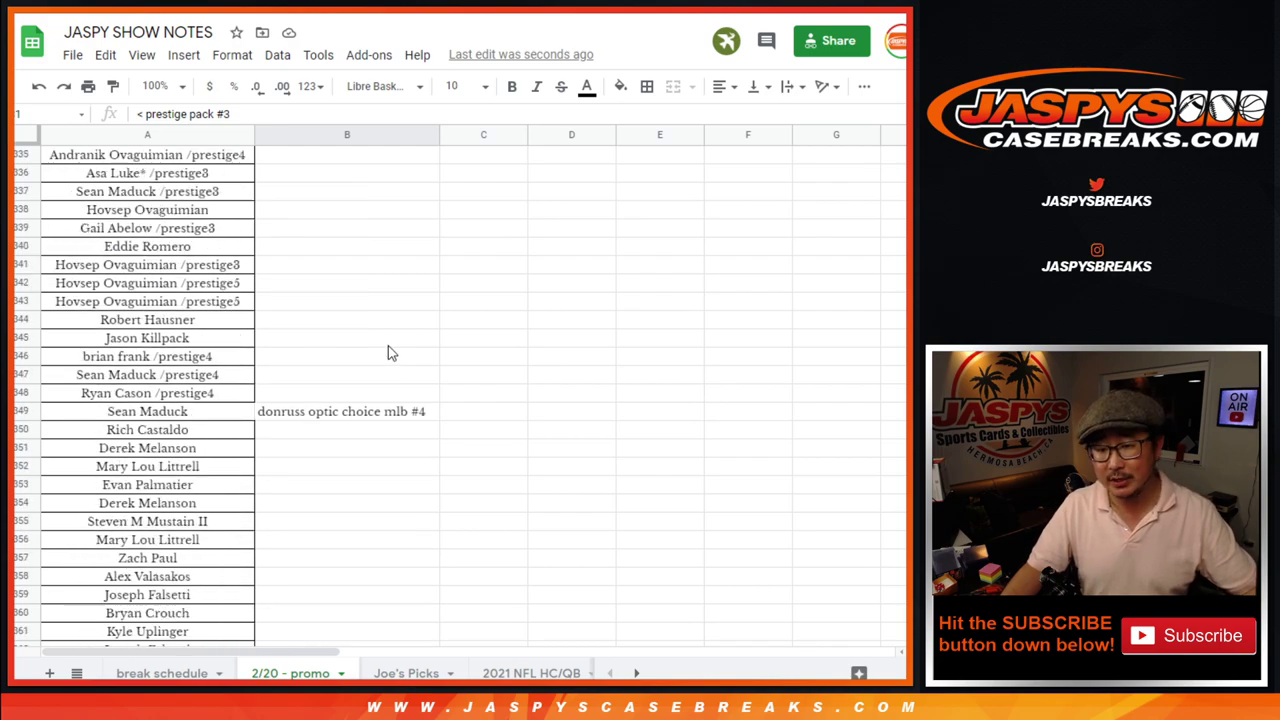
{"action": "scroll", "coordinate": [390, 352], "scroll_direction": "down", "scroll_amount": 6}
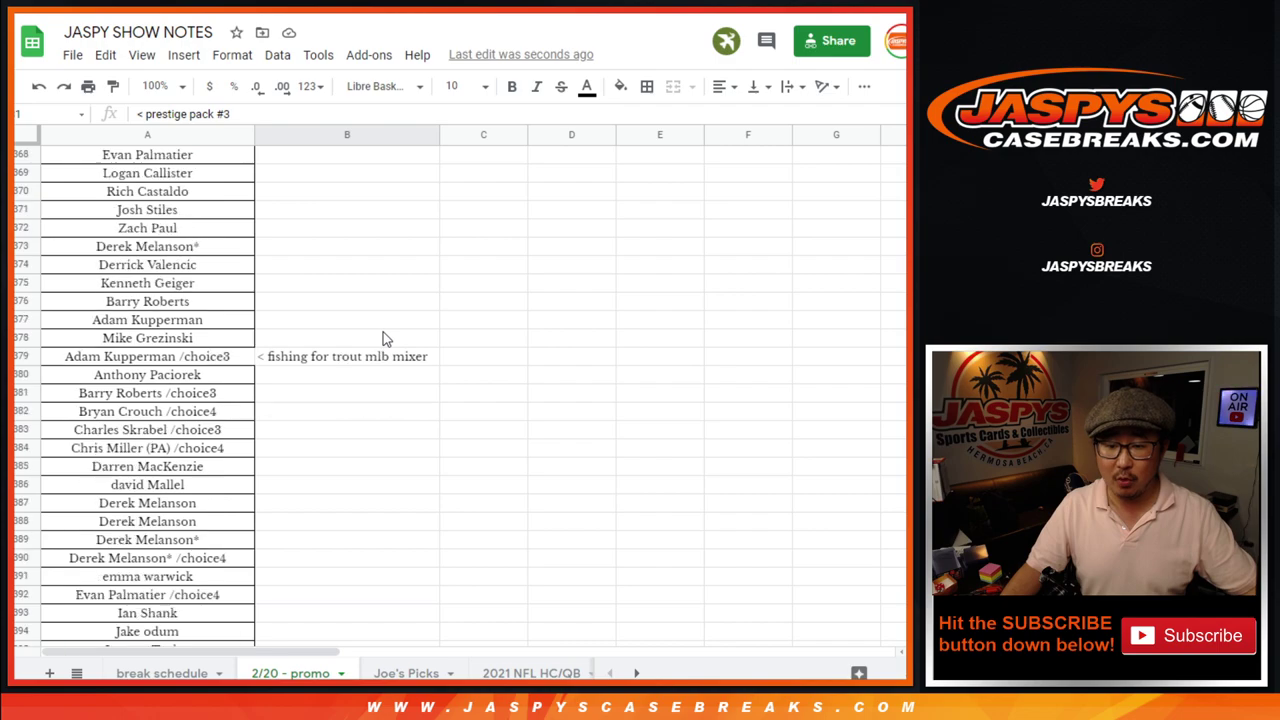
{"action": "scroll", "coordinate": [383, 339], "scroll_direction": "down", "scroll_amount": 6}
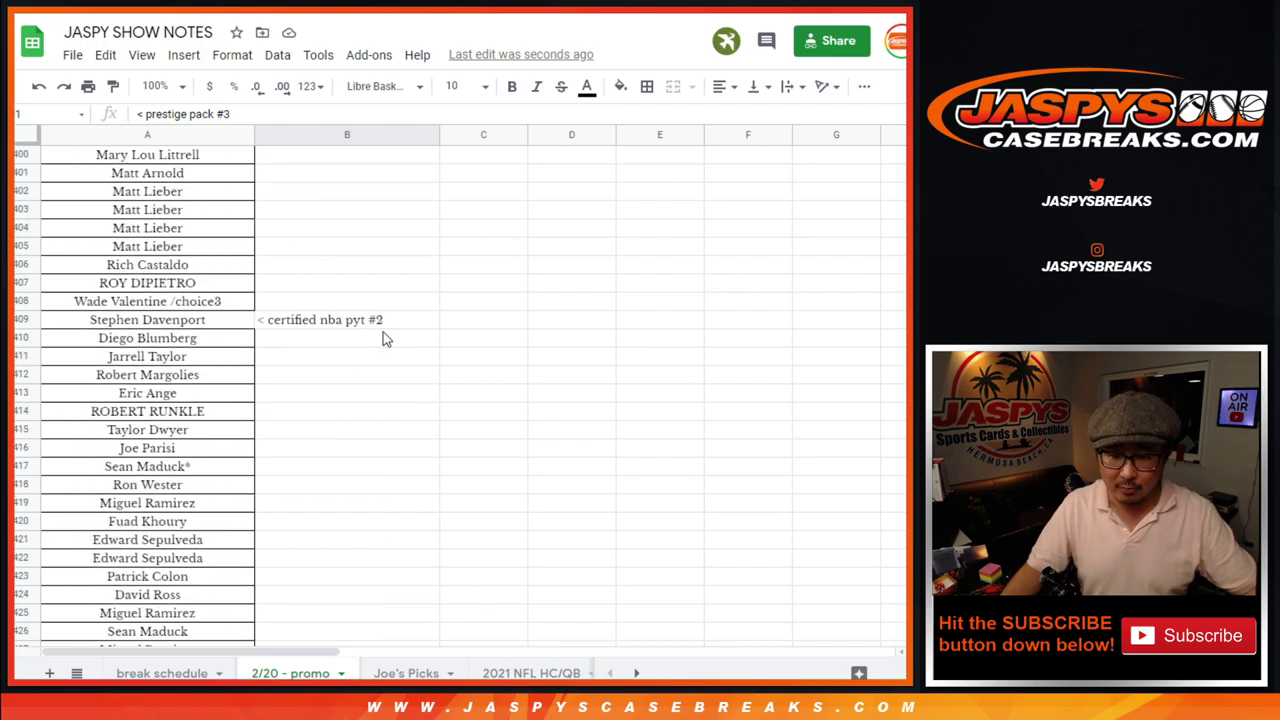
{"action": "scroll", "coordinate": [383, 335], "scroll_direction": "down", "scroll_amount": 6}
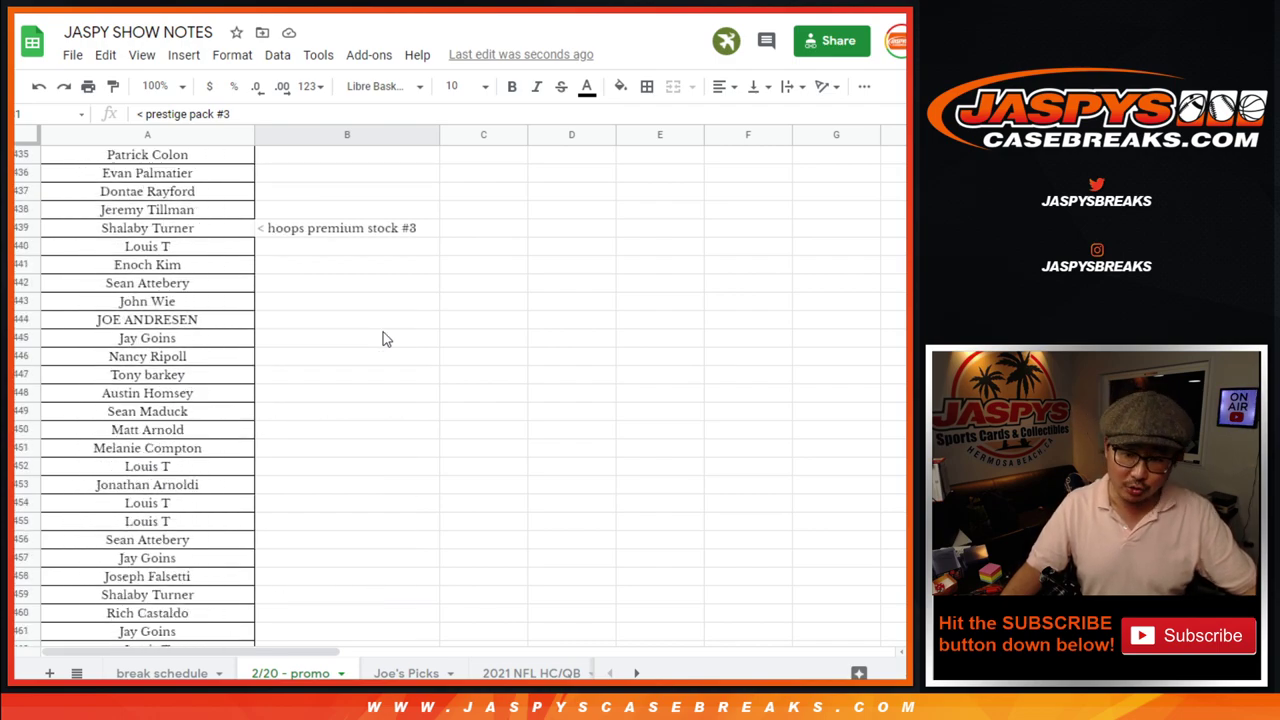
{"action": "scroll", "coordinate": [383, 337], "scroll_direction": "down", "scroll_amount": 6}
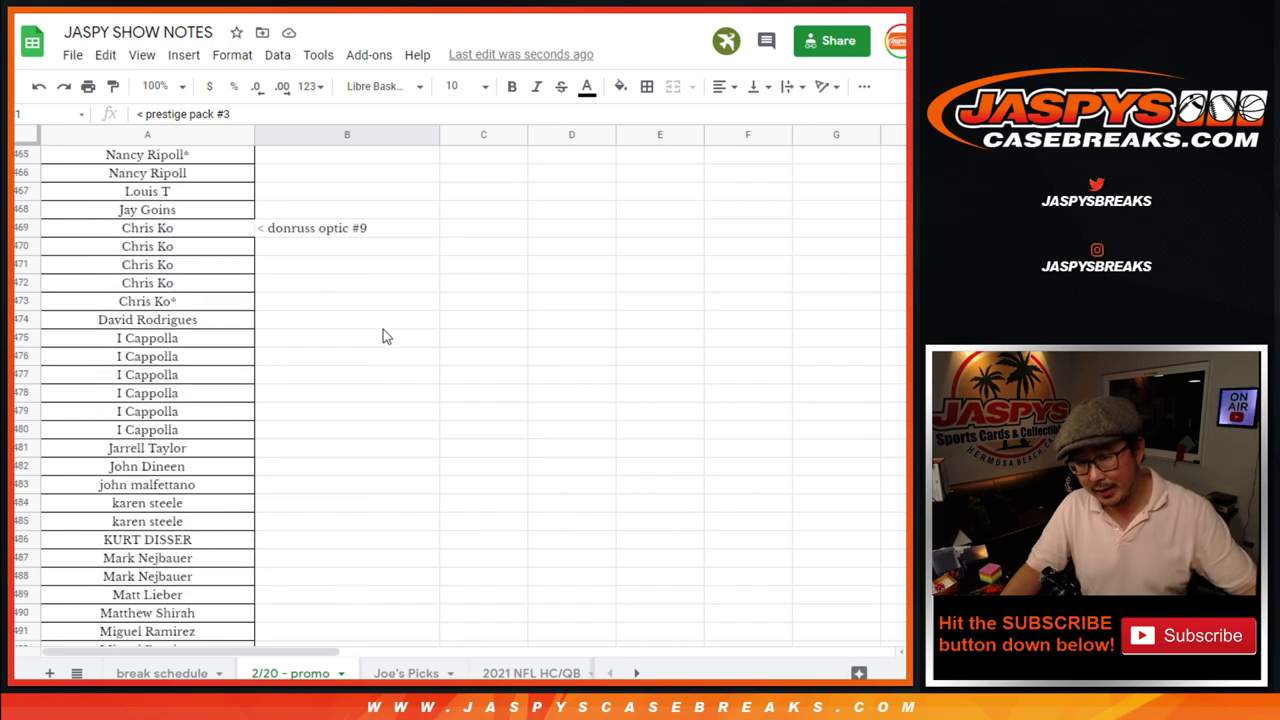
{"action": "scroll", "coordinate": [383, 334], "scroll_direction": "down", "scroll_amount": 3}
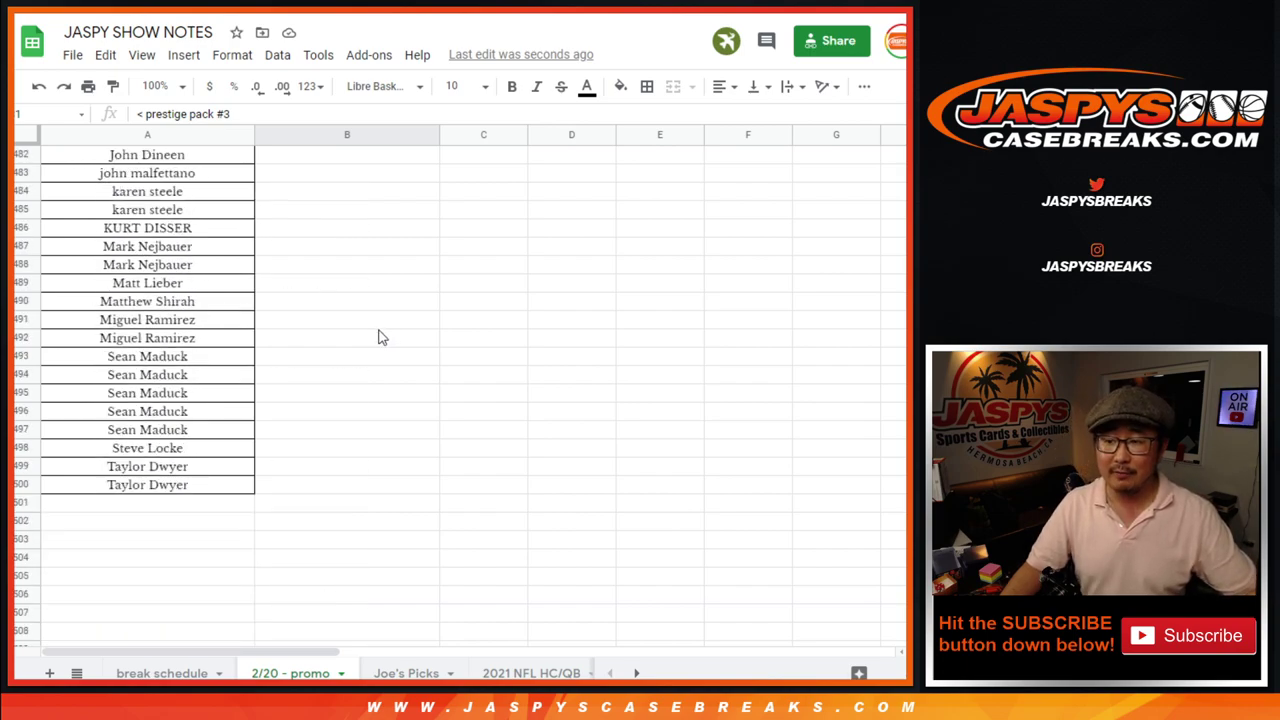
Step: Starting from A500, extend the selection up to A1 to cover all 500 entrant names
{"action": "left_click", "coordinate": [119, 492]}
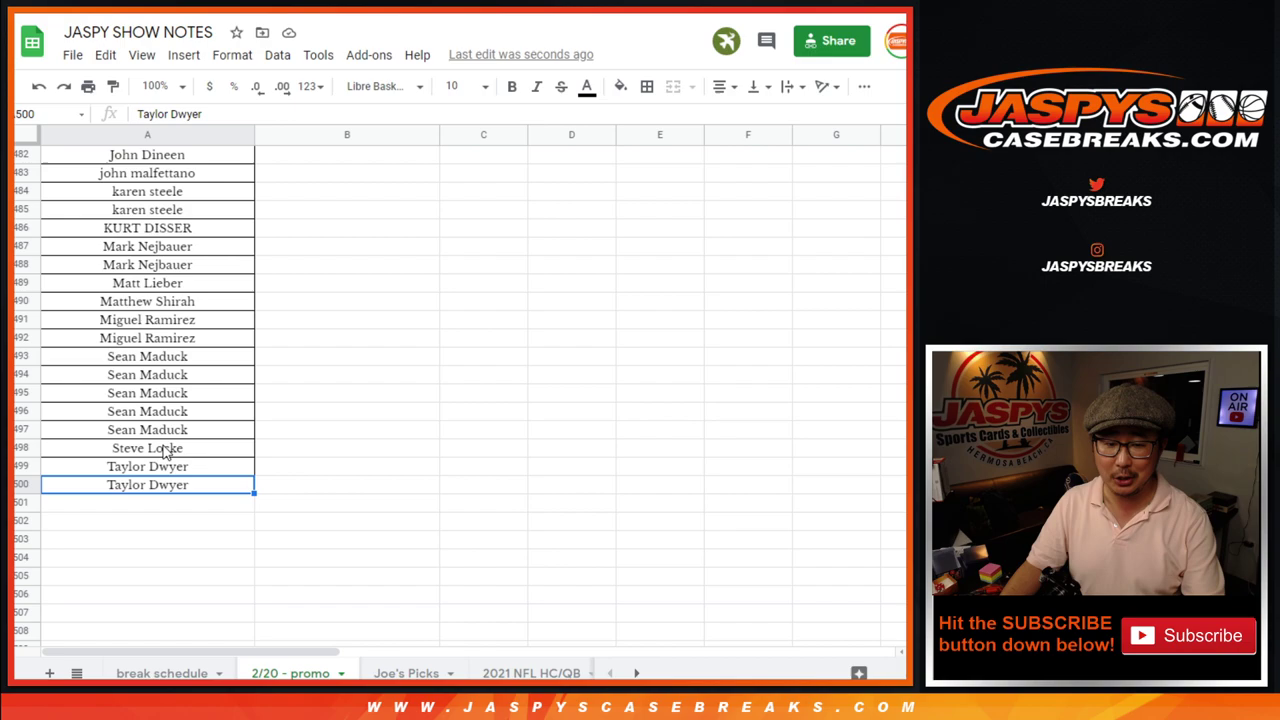
{"action": "left_click", "coordinate": [28, 487]}
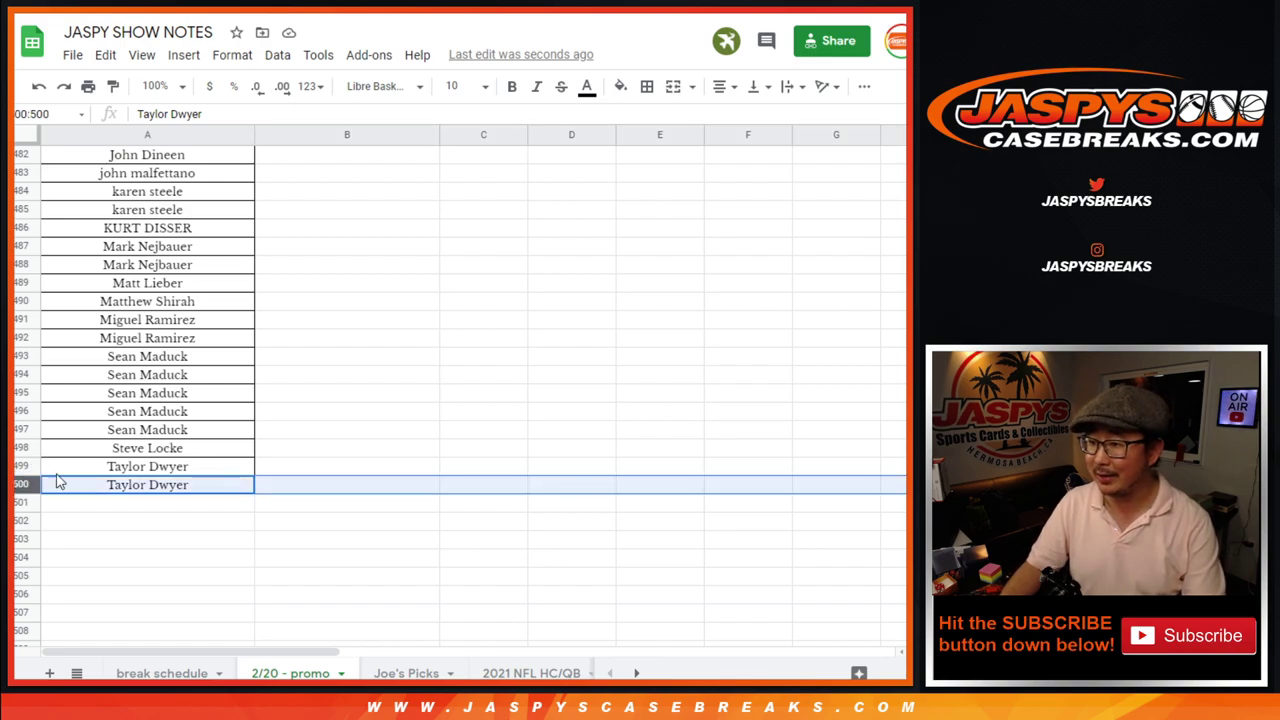
{"action": "left_click", "coordinate": [198, 431]}
{"action": "key", "text": "ctrl+a"}
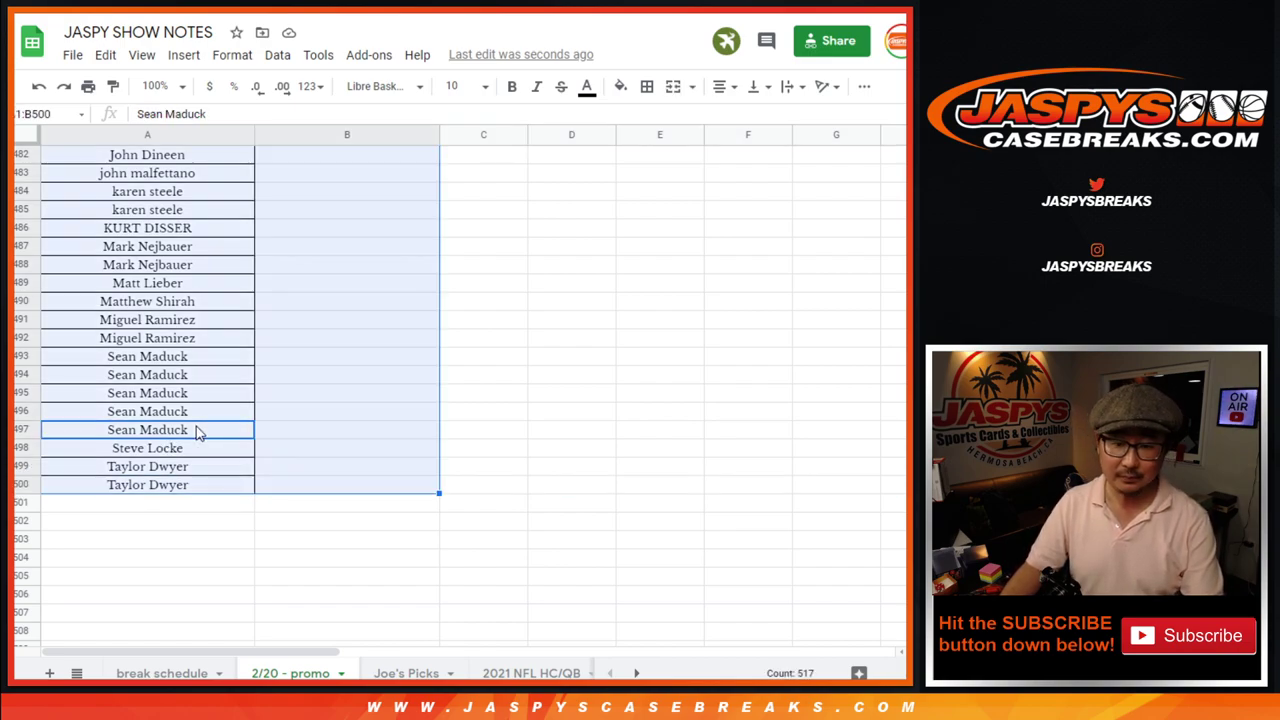
{"action": "left_click", "coordinate": [190, 488]}
{"action": "key", "text": "ctrl+shift+Up"}
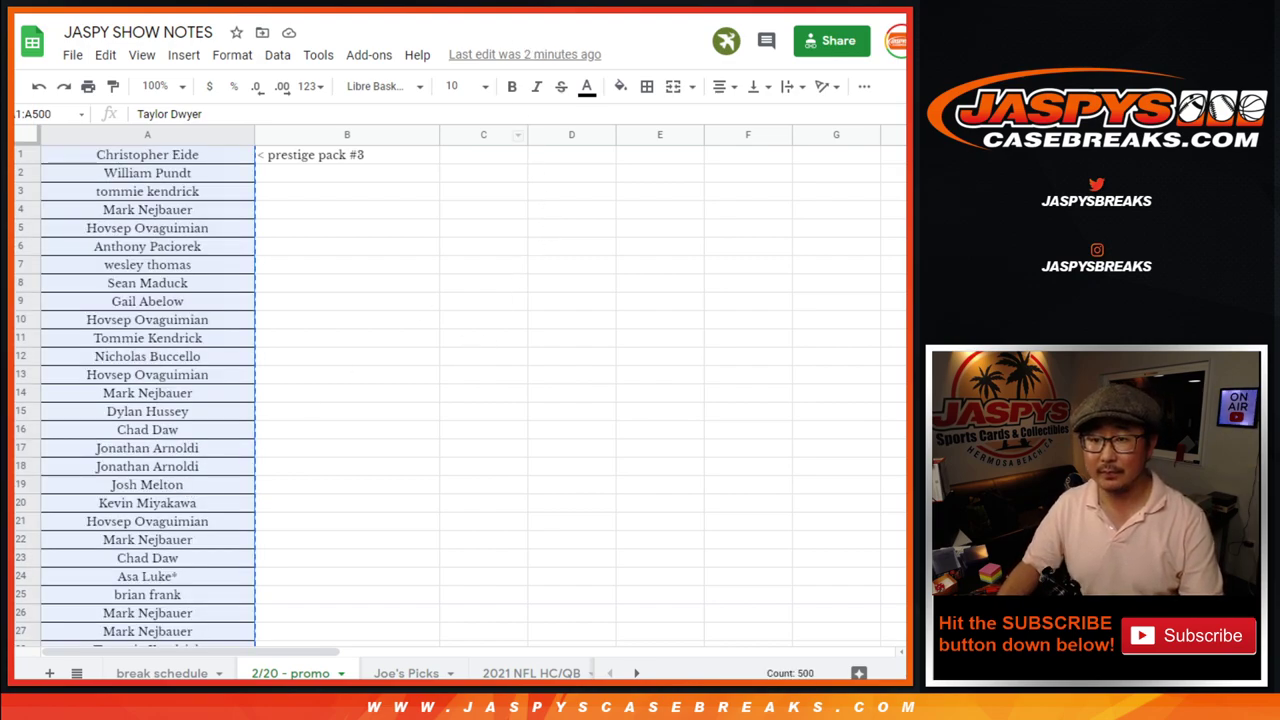
Step: Paste the entrant names into the List Randomizer and roll two dice, getting 4 and 3
{"action": "key", "text": "alt+Tab"}
{"action": "left_click", "coordinate": [354, 306]}
{"action": "key", "text": "ctrl+v"}
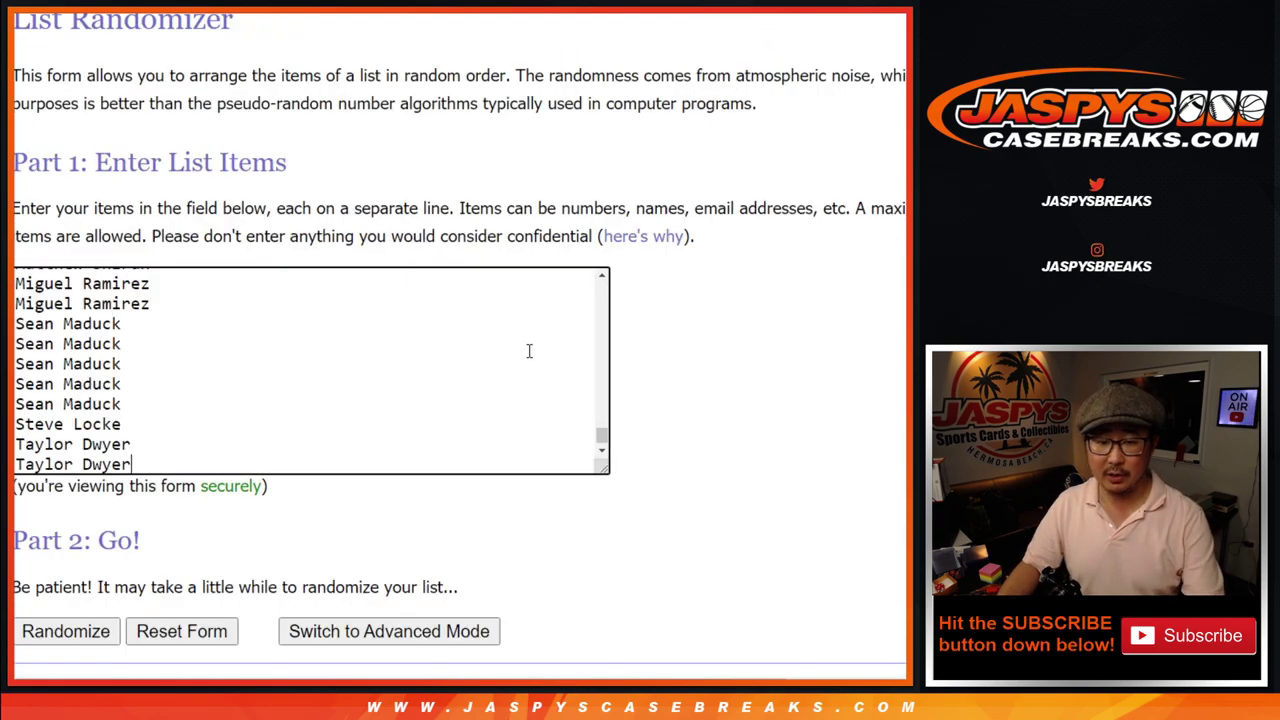
{"action": "scroll", "coordinate": [533, 350], "scroll_direction": "up", "scroll_amount": 5}
{"action": "mouse_move", "coordinate": [604, 420]}
{"action": "left_mouse_down"}
{"action": "mouse_move", "coordinate": [600, 305]}
{"action": "mouse_move", "coordinate": [393, 43]}
{"action": "left_mouse_up"}
{"action": "key", "text": "ctrl+Tab"}
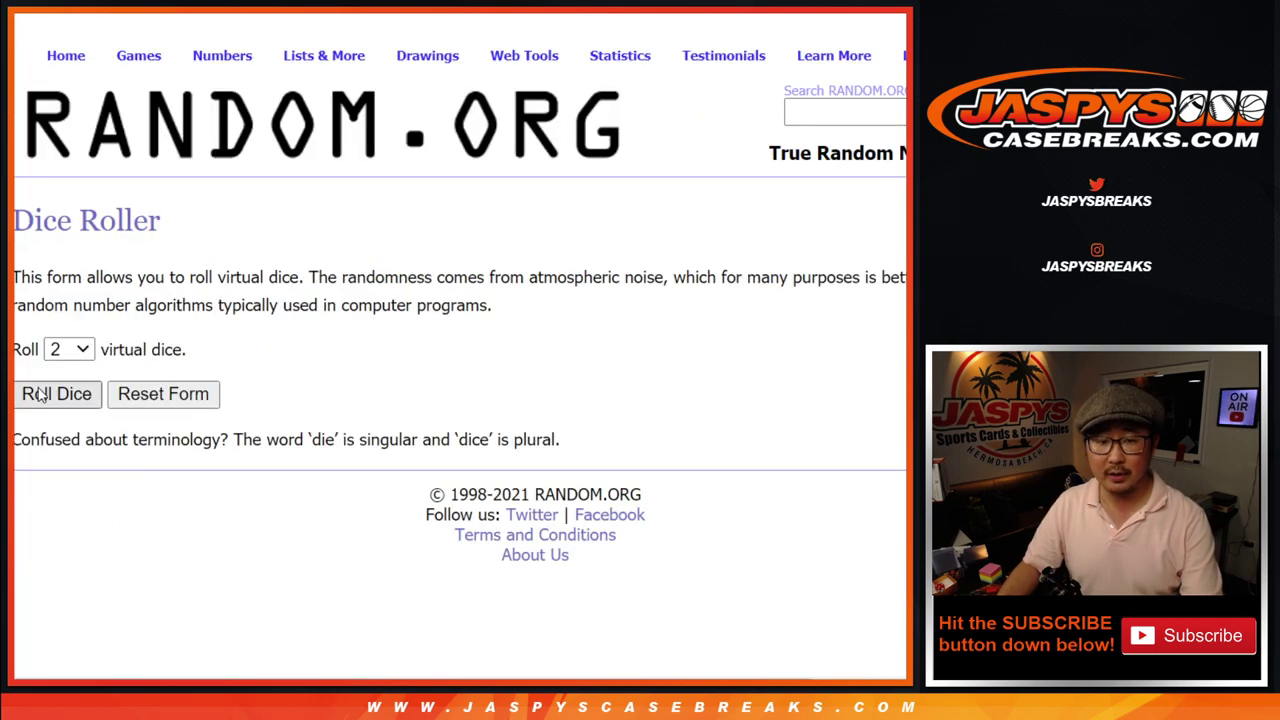
{"action": "left_click", "coordinate": [38, 394]}
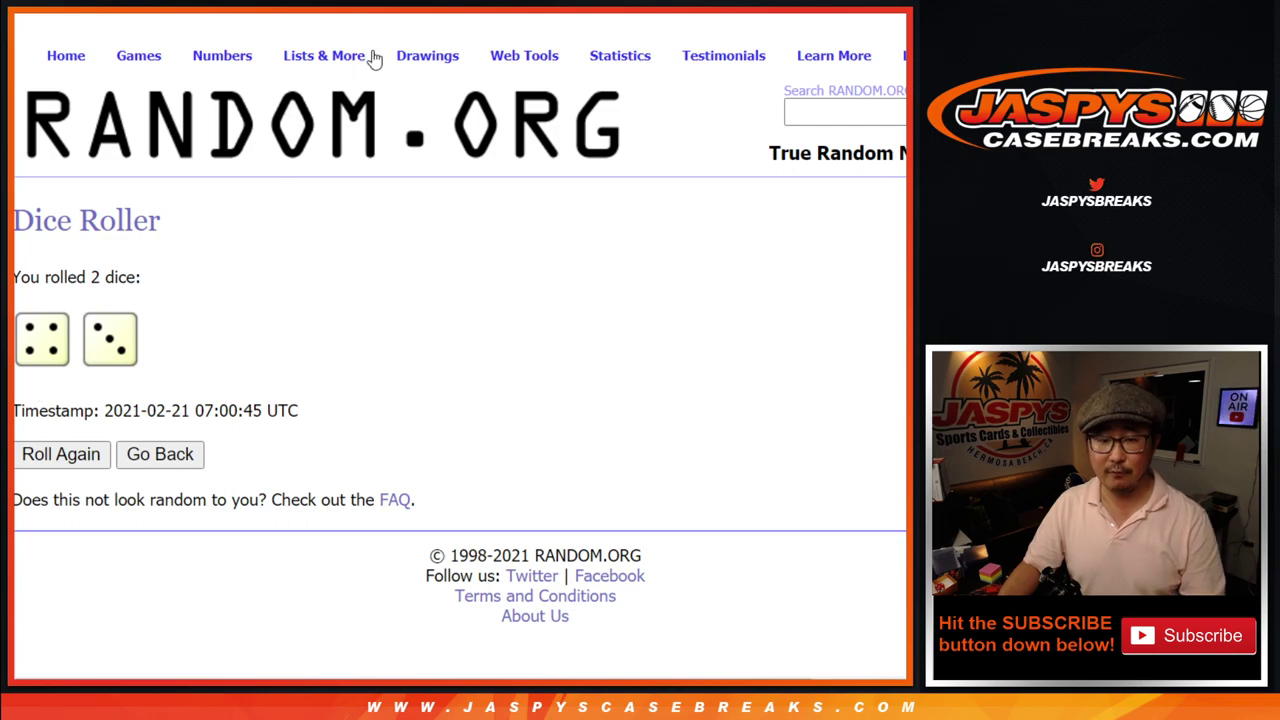
Step: Randomize the 500-name list repeatedly until the page reports it was randomized 7 times
{"action": "key", "text": "ctrl+Tab"}
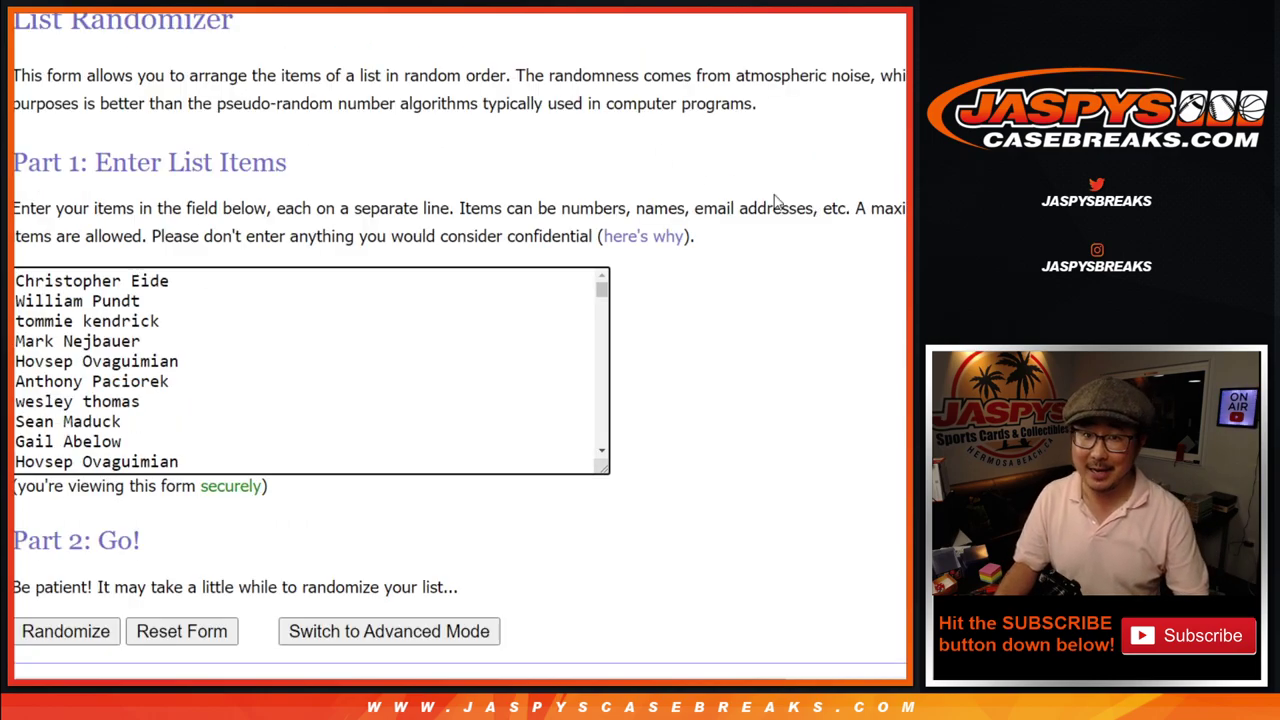
{"action": "scroll", "coordinate": [775, 200], "scroll_direction": "down", "scroll_amount": 1}
{"action": "left_click", "coordinate": [29, 528]}
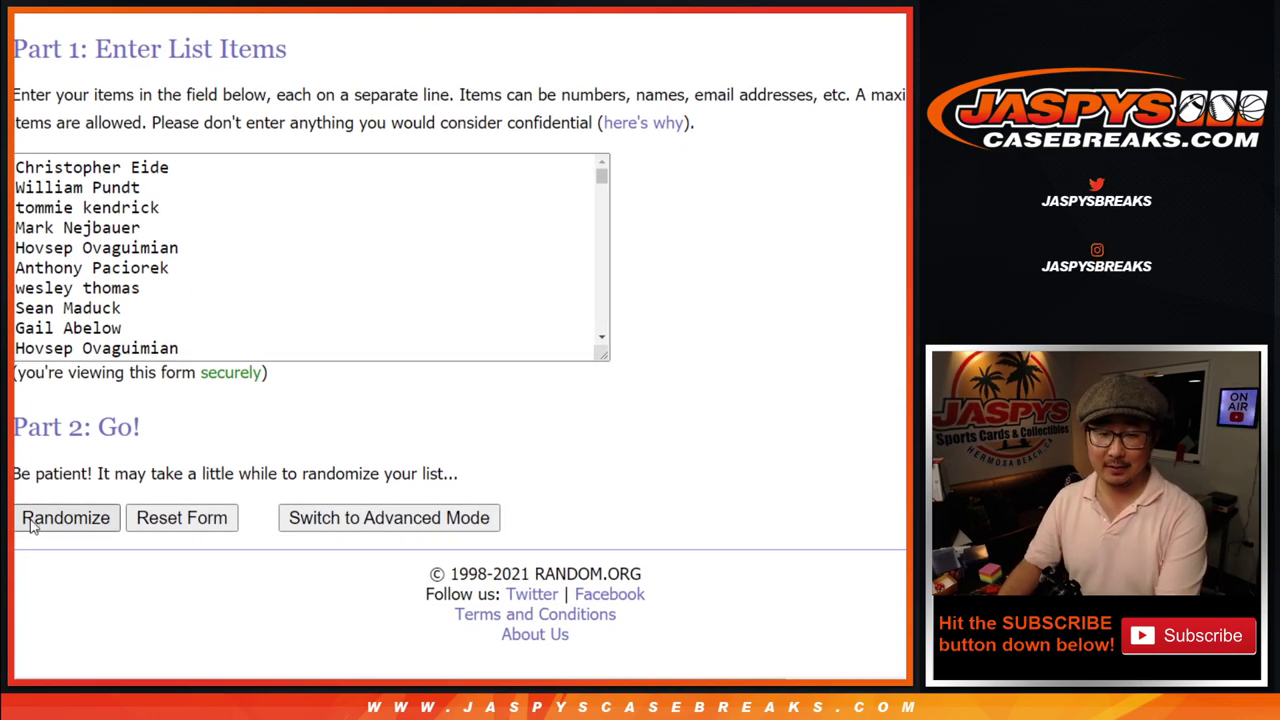
{"action": "key", "text": "End"}
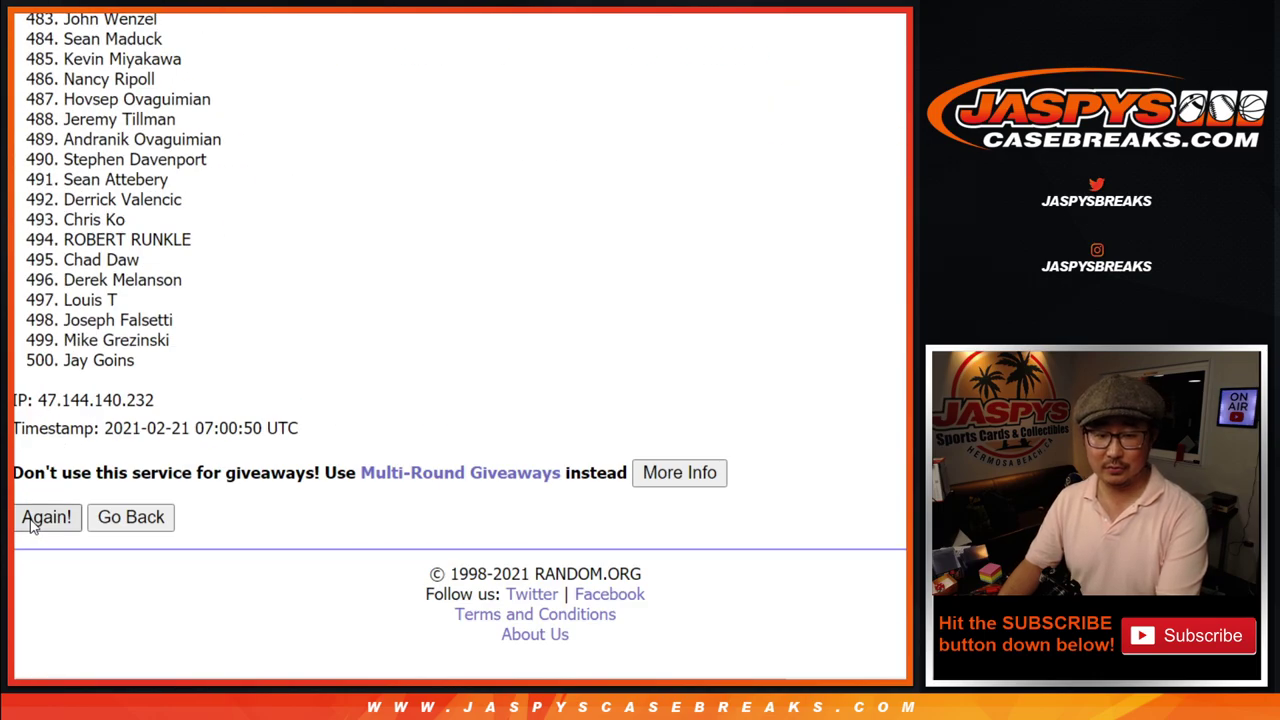
{"action": "left_click", "coordinate": [46, 517]}
{"action": "left_click", "coordinate": [33, 522]}
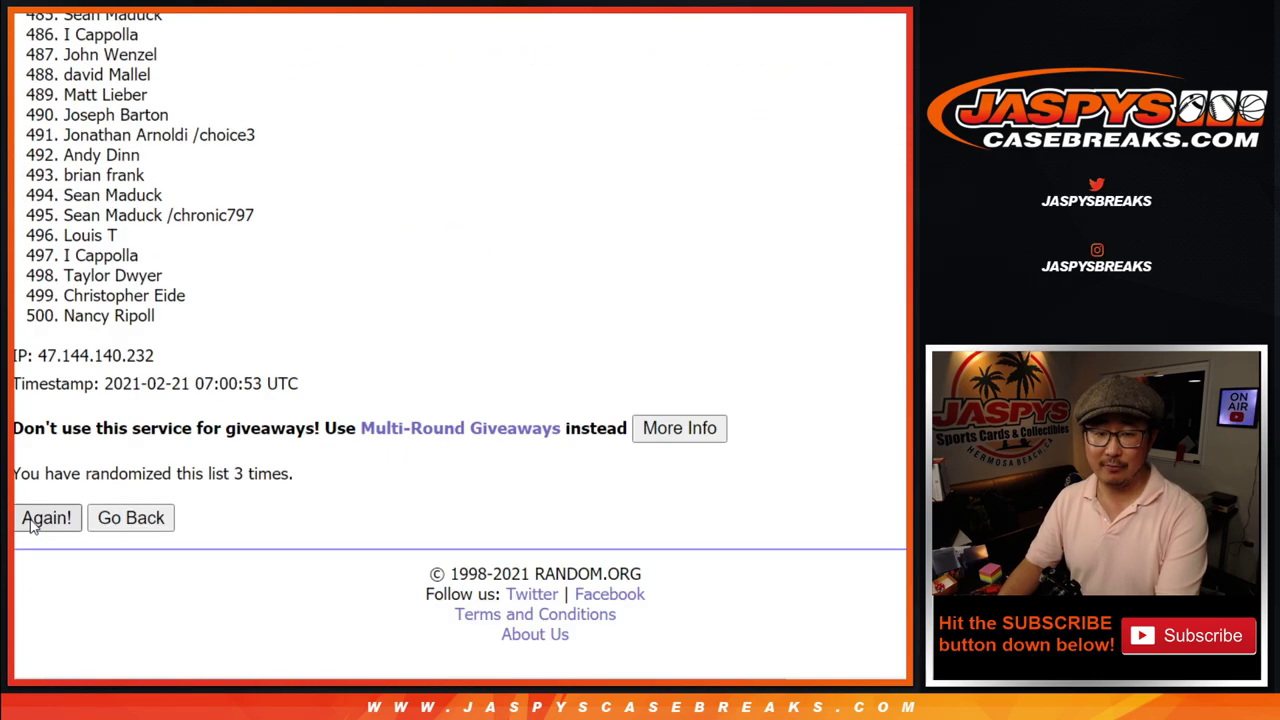
{"action": "left_click", "coordinate": [33, 522]}
{"action": "key", "text": "End"}
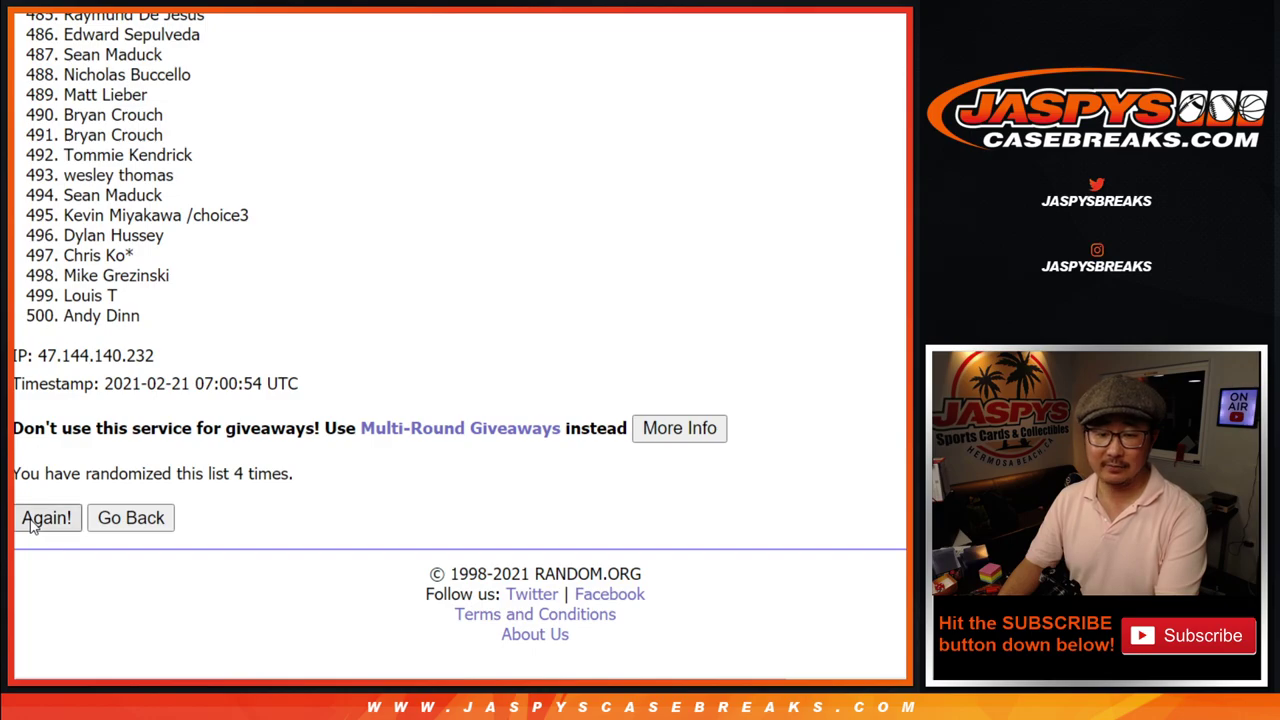
{"action": "left_click", "coordinate": [33, 522]}
{"action": "left_click", "coordinate": [33, 522]}
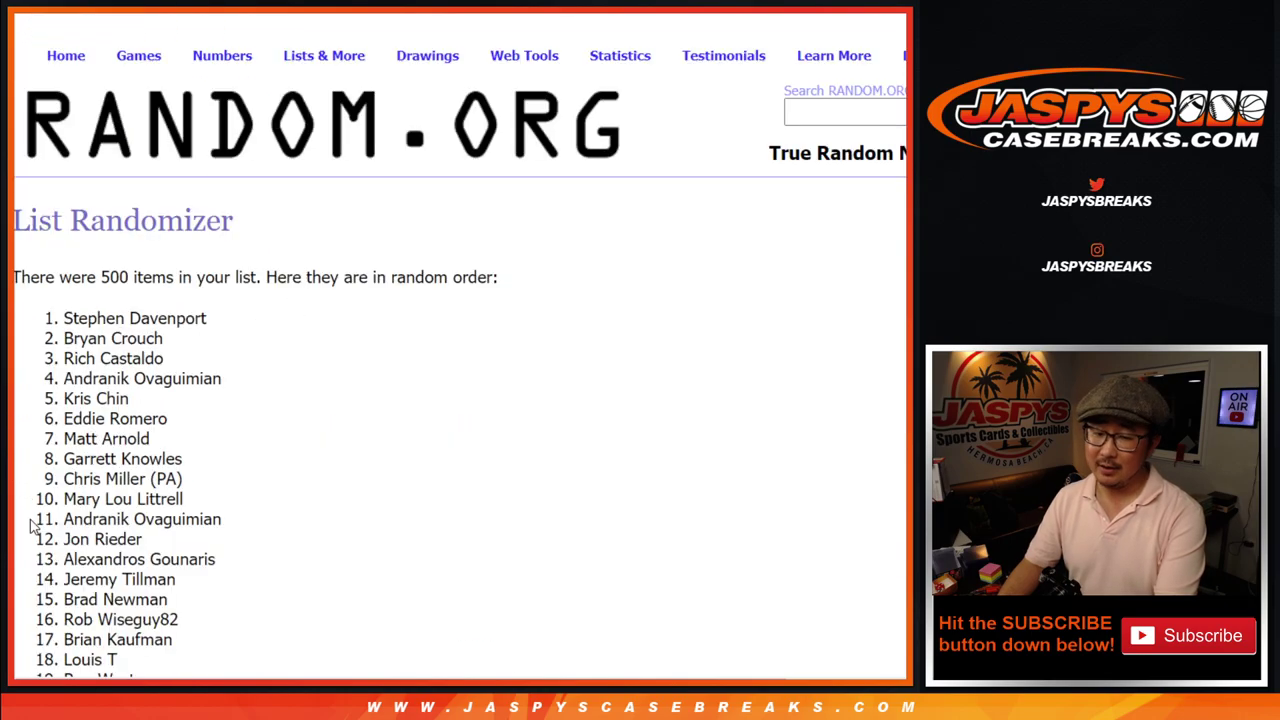
{"action": "scroll", "coordinate": [630, 308], "scroll_direction": "up", "scroll_amount": 20}
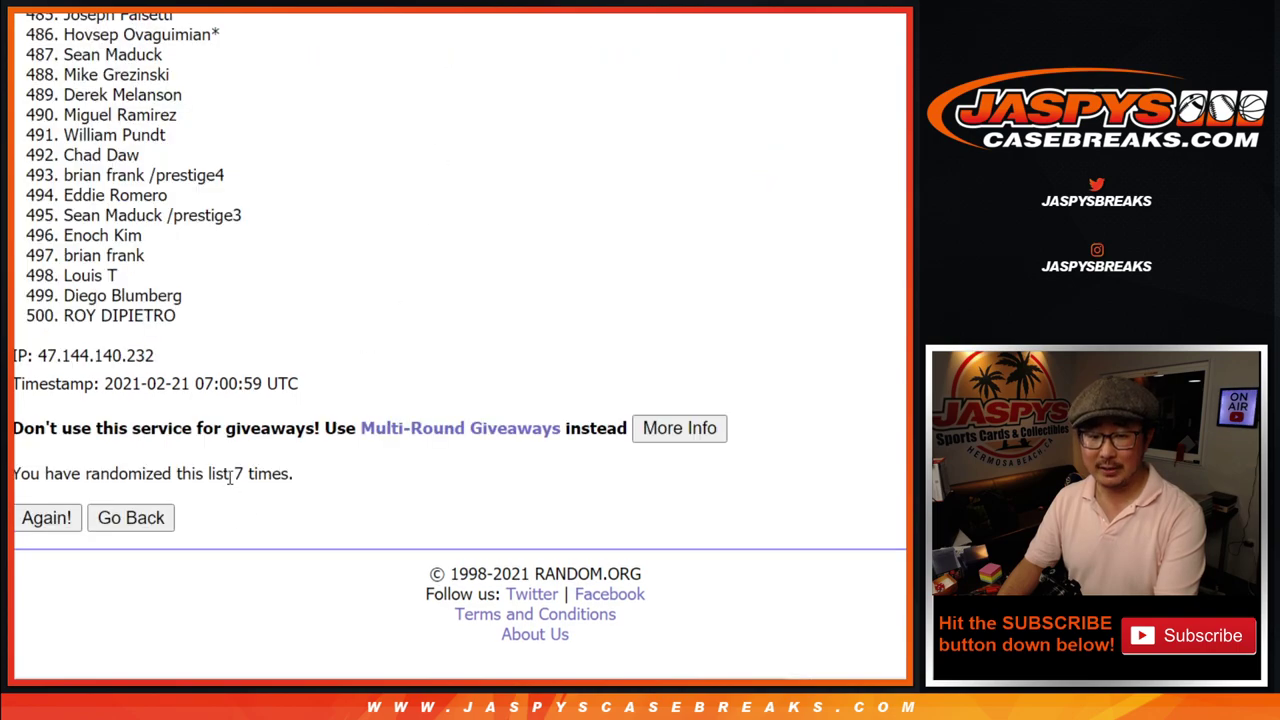
{"action": "left_click_drag", "start_coordinate": [230, 478], "coordinate": [292, 478]}
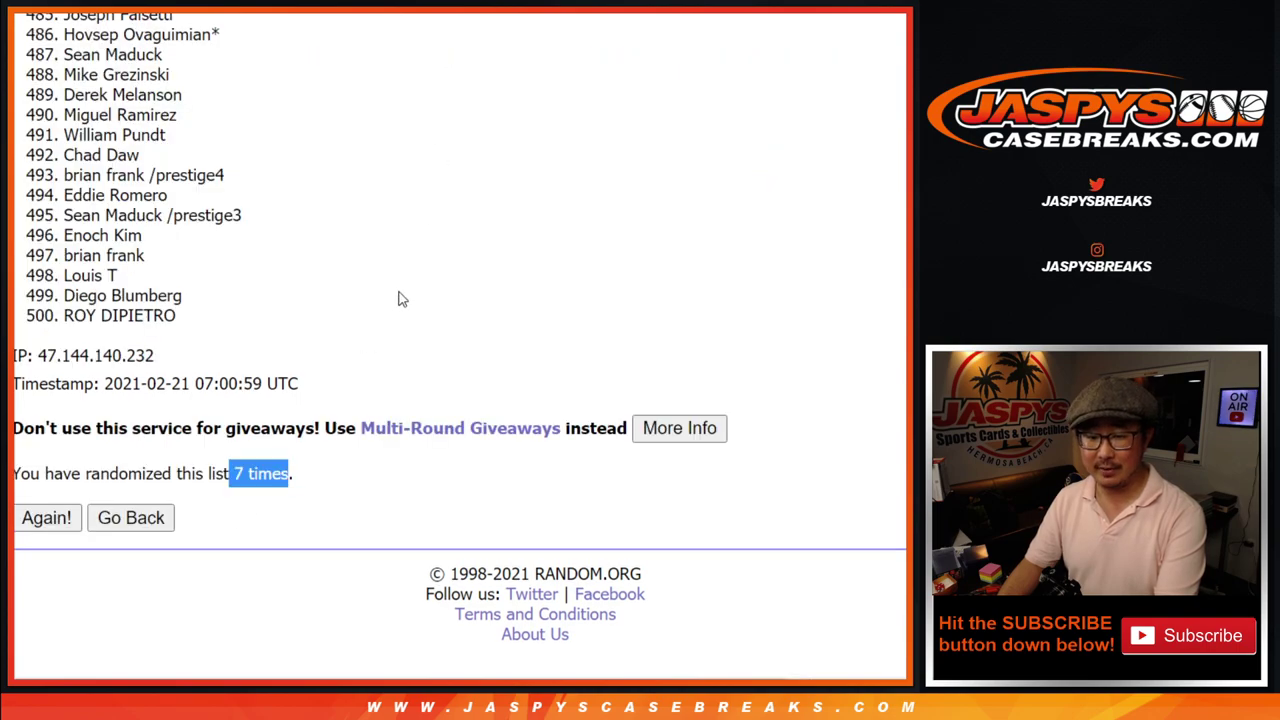
Step: Scroll up through the seventh shuffle's results toward the first entries of the list
{"action": "left_click", "coordinate": [404, 295]}
{"action": "scroll", "coordinate": [460, 340], "scroll_direction": "up", "scroll_amount": 13}
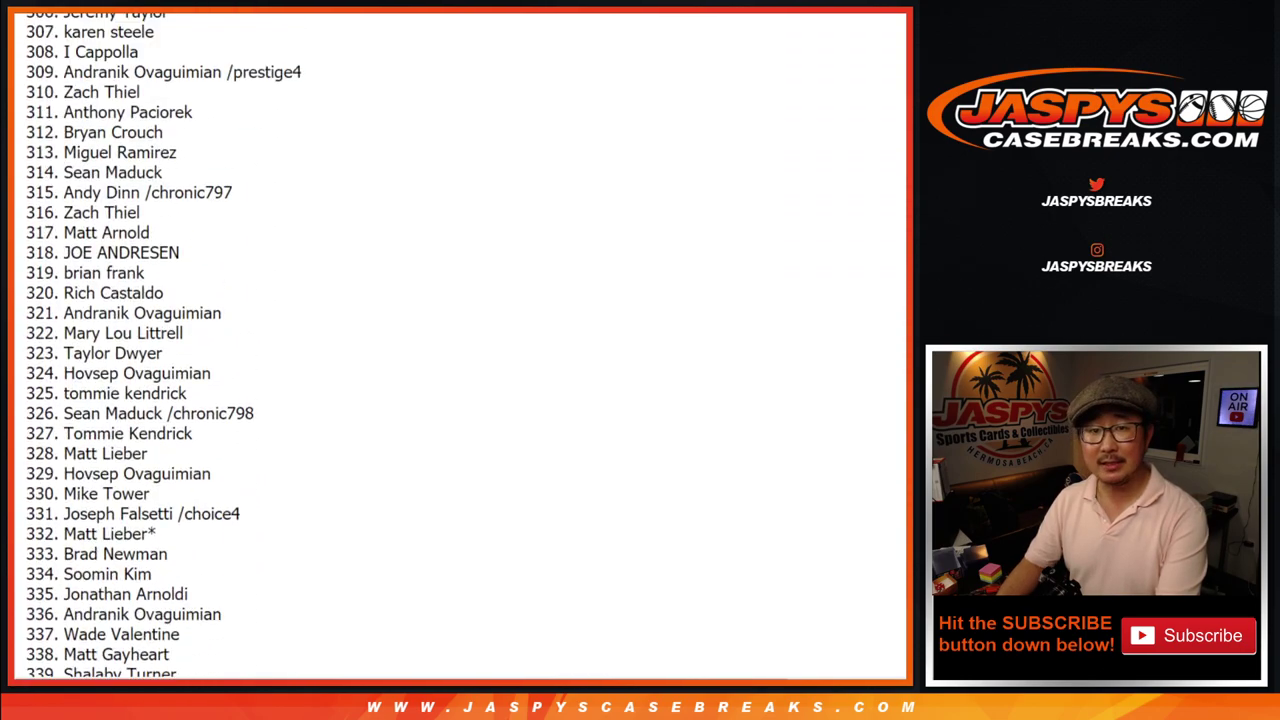
{"action": "scroll", "coordinate": [460, 340], "scroll_direction": "up", "scroll_amount": 5}
{"action": "scroll", "coordinate": [460, 340], "scroll_direction": "up", "scroll_amount": 20}
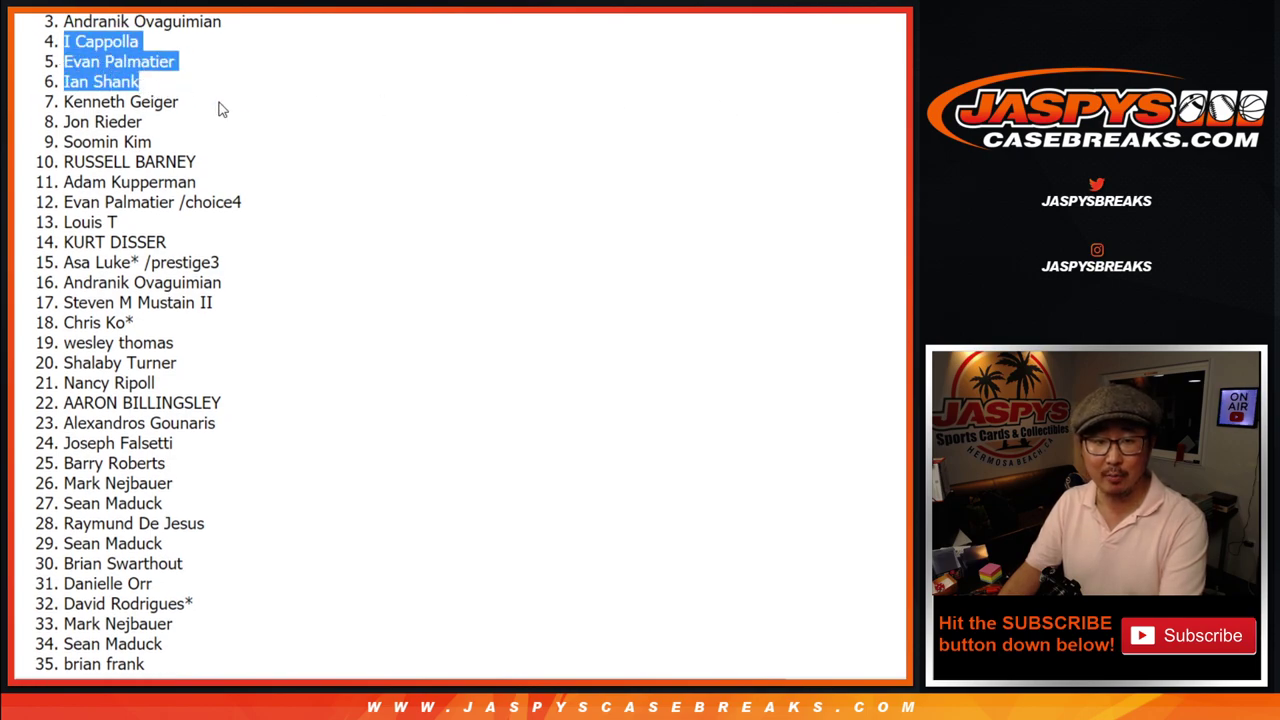
Step: Select the top six names of the final randomized list and return to the promo spreadsheet
{"action": "scroll", "coordinate": [146, 130], "scroll_direction": "up", "scroll_amount": 4}
{"action": "left_click", "coordinate": [66, 106]}
{"action": "mouse_move", "coordinate": [66, 106]}
{"action": "left_mouse_down"}
{"action": "mouse_move", "coordinate": [229, 100]}
{"action": "mouse_move", "coordinate": [168, 104]}
{"action": "left_mouse_up"}
{"action": "left_click", "coordinate": [67, 95]}
{"action": "left_click_drag", "start_coordinate": [67, 95], "coordinate": [163, 90]}
{"action": "left_click_drag", "start_coordinate": [64, 68], "coordinate": [191, 74]}
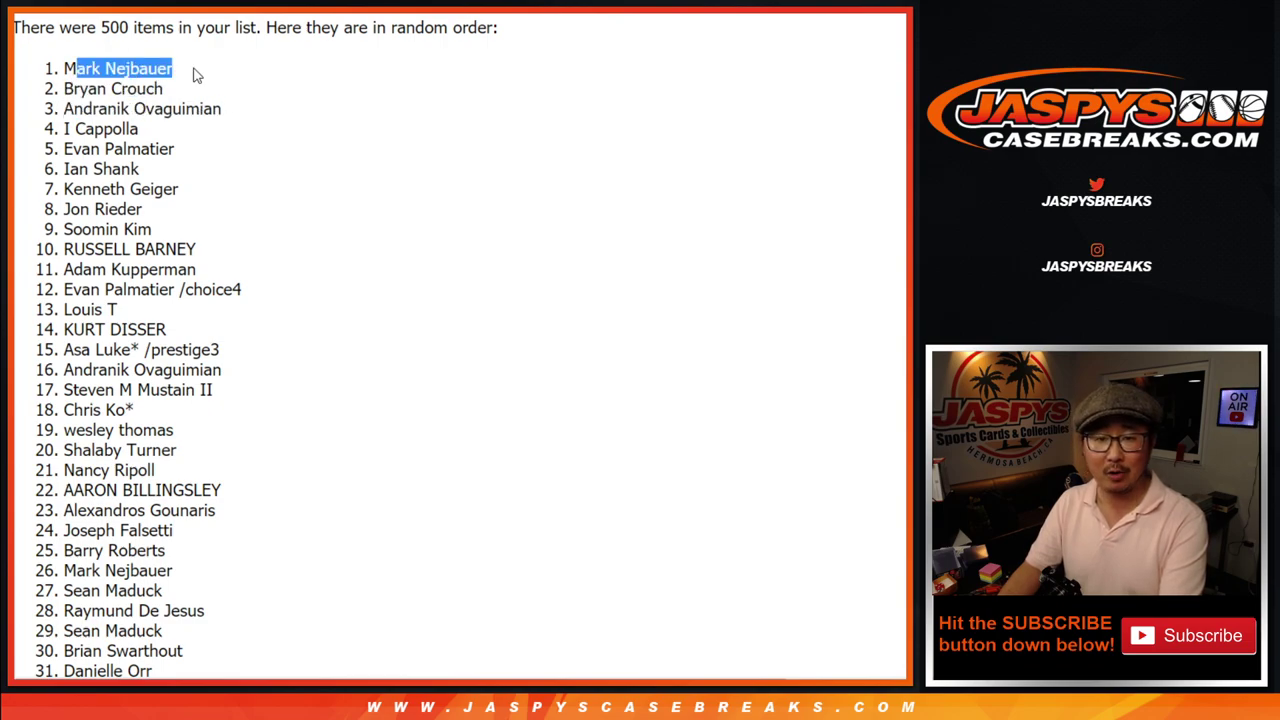
{"action": "mouse_move", "coordinate": [88, 89]}
{"action": "left_mouse_down"}
{"action": "mouse_move", "coordinate": [186, 189]}
{"action": "mouse_move", "coordinate": [177, 177]}
{"action": "left_mouse_up"}
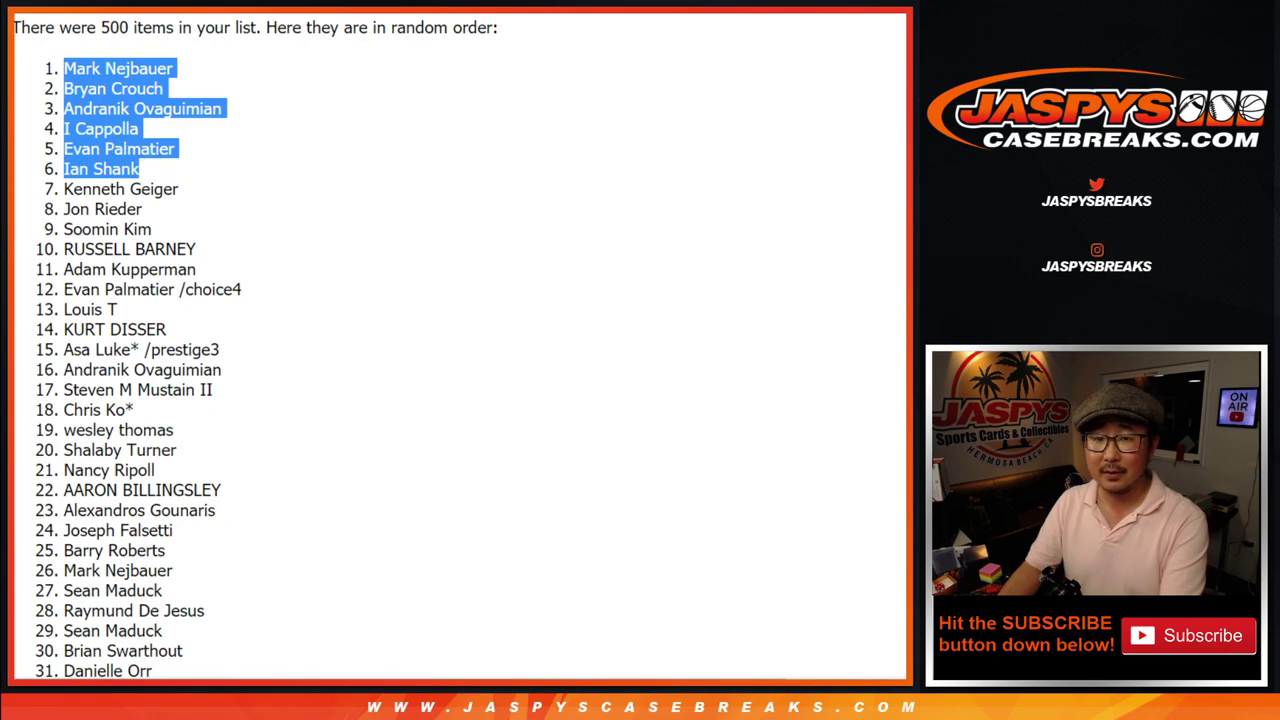
{"action": "key", "text": "ctrl+Tab"}
{"action": "key", "text": "ctrl+Tab"}
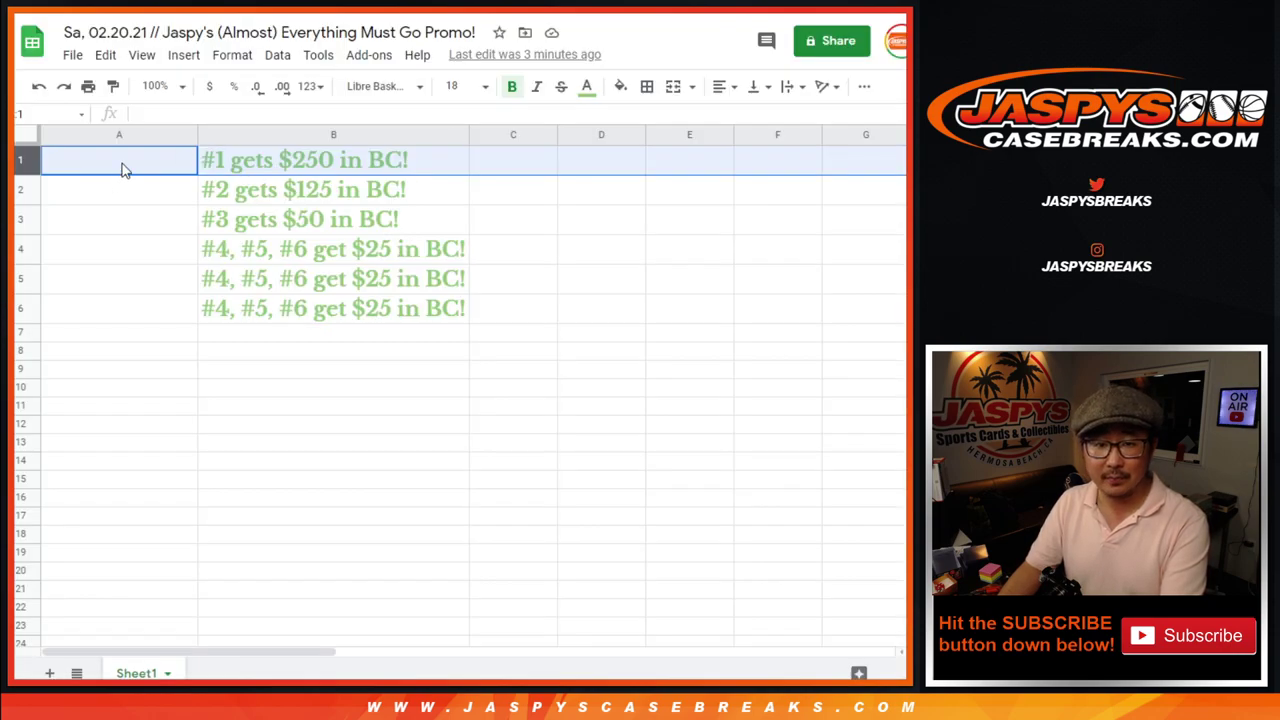
Step: Paste the six winners' names into A1:A6 beside their prize amounts
{"action": "right_click", "coordinate": [120, 168]}
{"action": "left_click", "coordinate": [112, 168]}
{"action": "right_click", "coordinate": [112, 168]}
{"action": "left_click", "coordinate": [117, 135]}
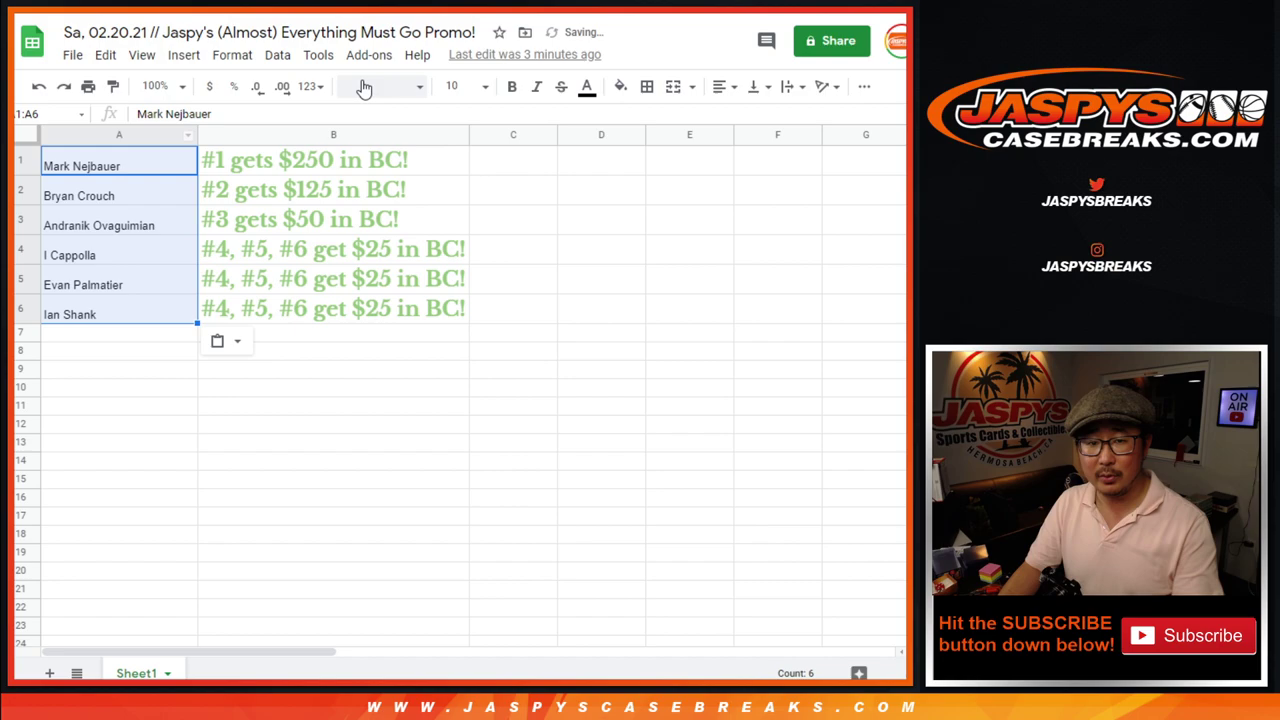
Step: Format the names in Libre Baskerville size 12 and auto-fit column A to the longest name
{"action": "left_click", "coordinate": [392, 88]}
{"action": "left_click", "coordinate": [425, 259]}
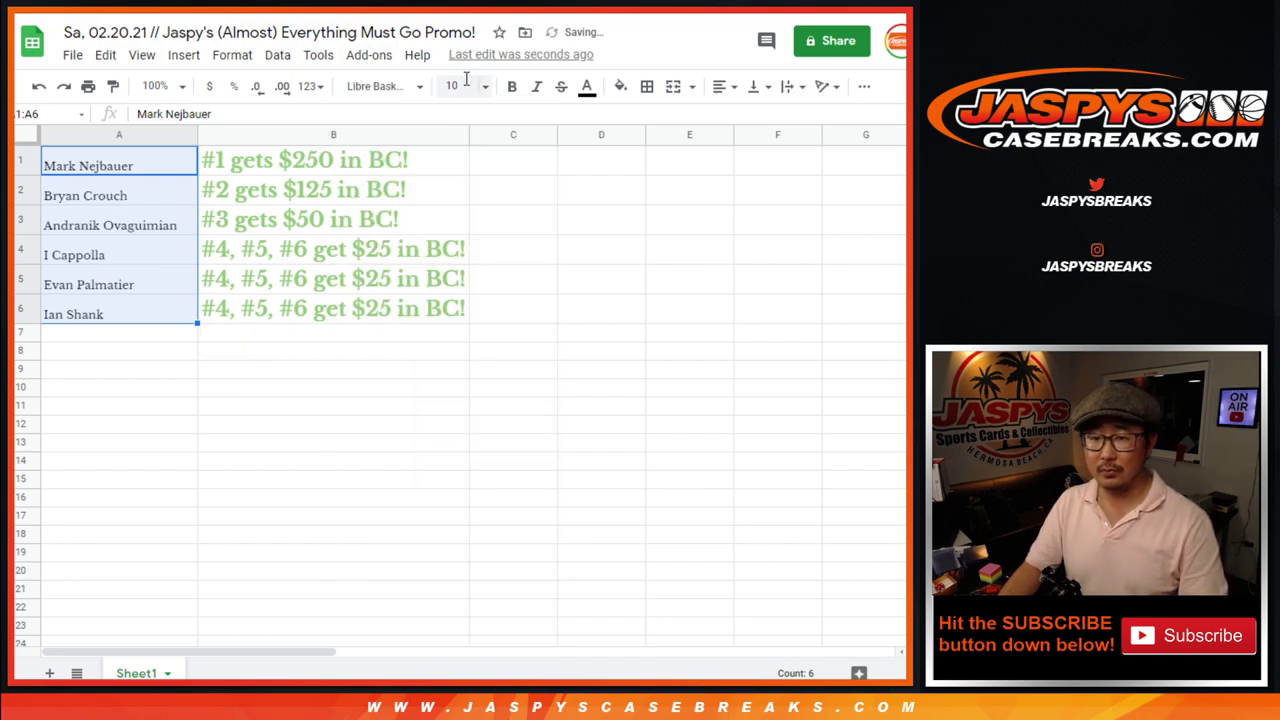
{"action": "left_click", "coordinate": [460, 86]}
{"action": "left_click", "coordinate": [458, 286]}
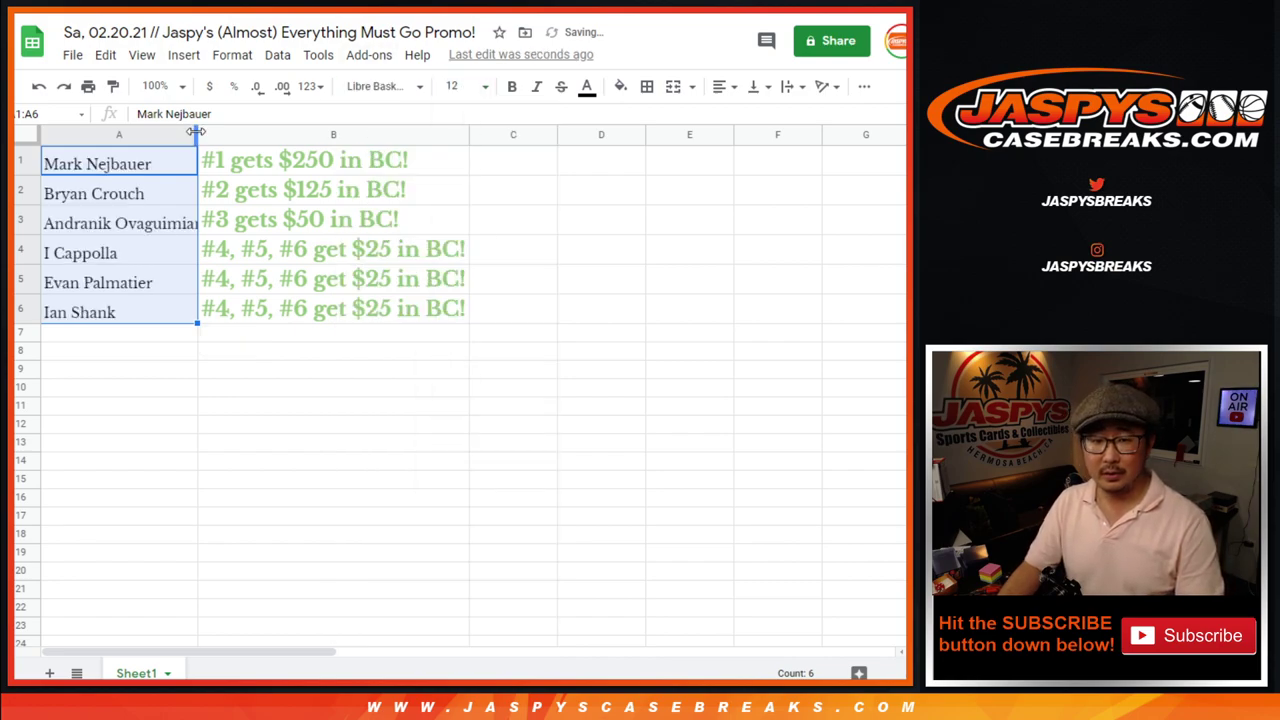
{"action": "double_click", "coordinate": [197, 133]}
Step: Select rows 1, 2 and 3, then rows 4–6 sharing the $25 prize, to check each winner
{"action": "left_click", "coordinate": [21, 163]}
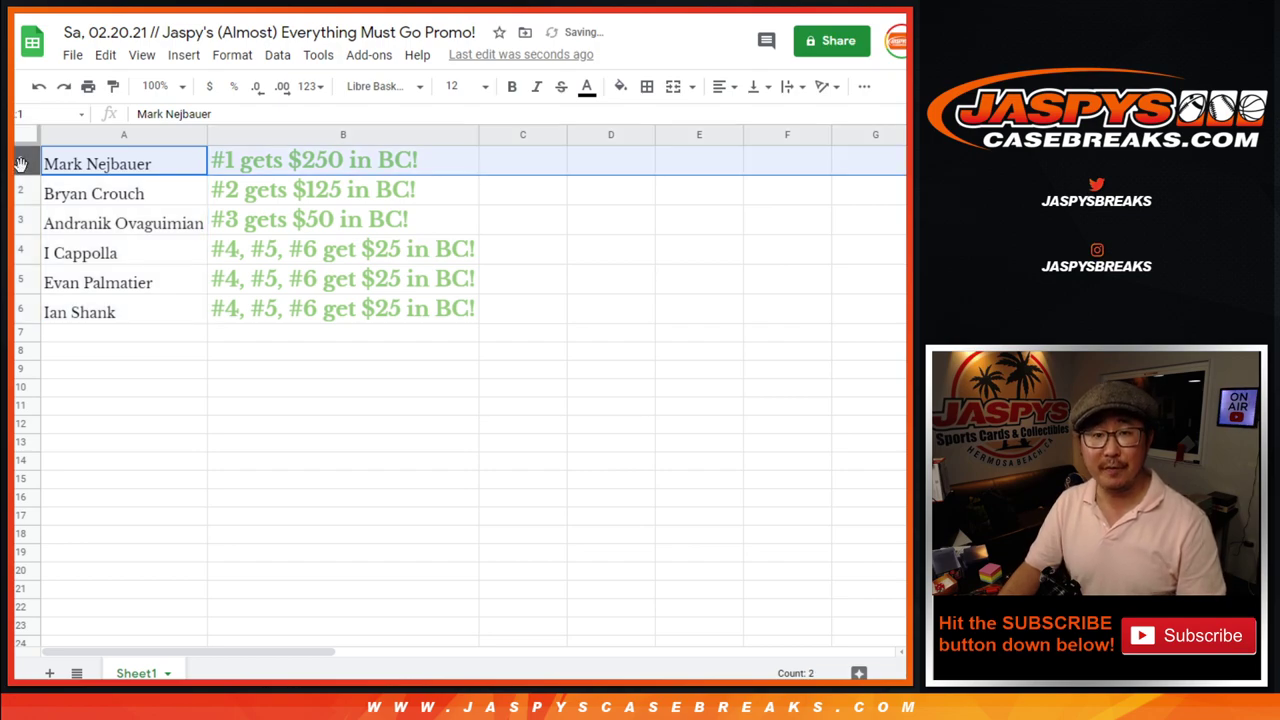
{"action": "left_click", "coordinate": [21, 192]}
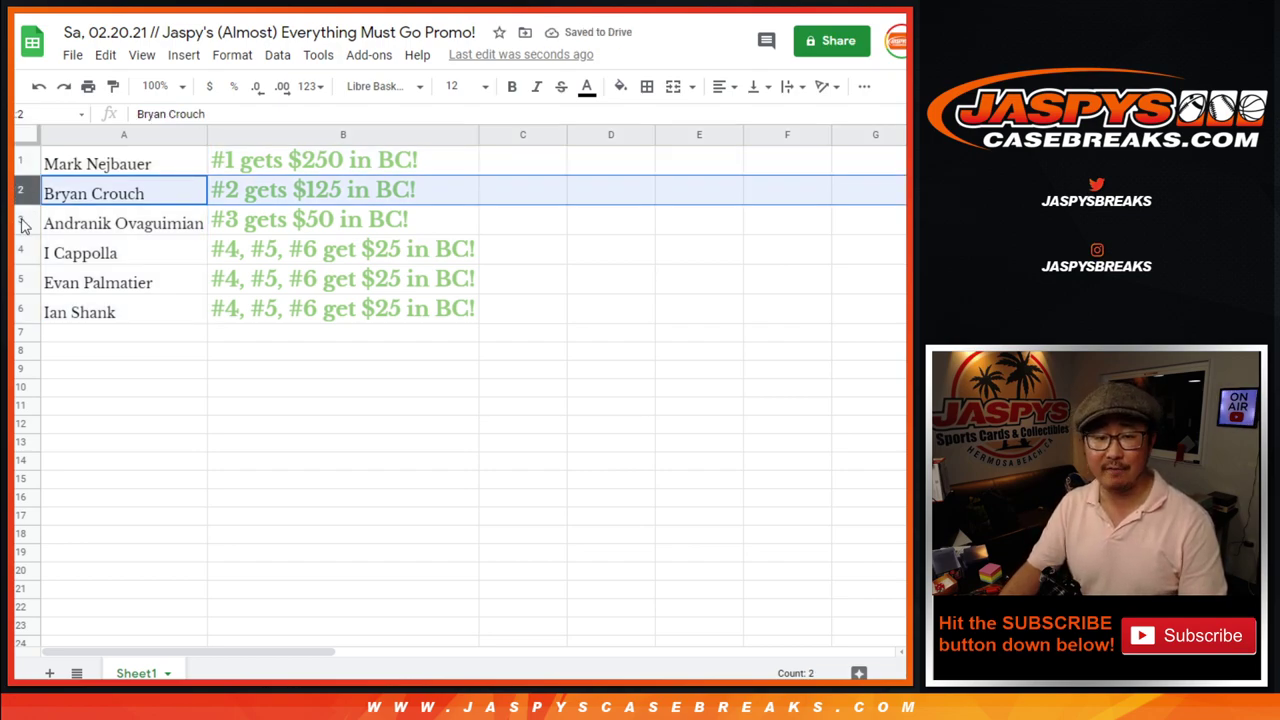
{"action": "left_click", "coordinate": [22, 223]}
{"action": "left_click", "coordinate": [21, 250]}
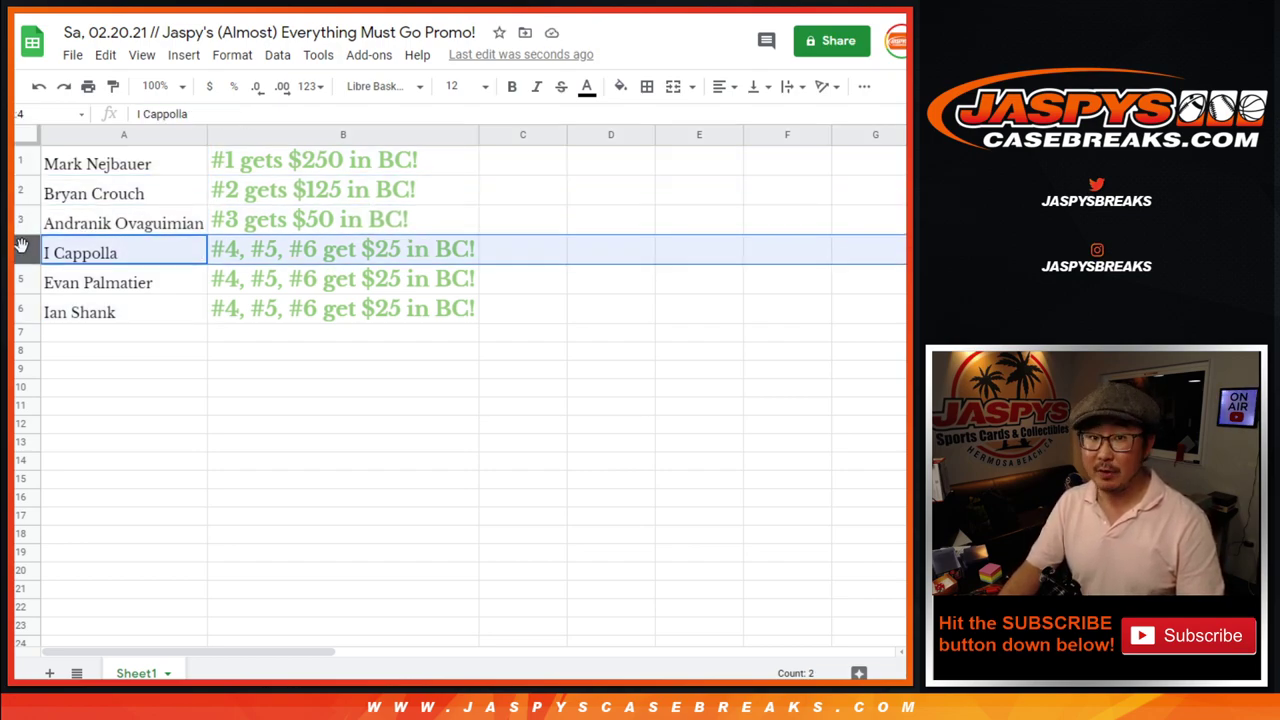
{"action": "left_click_drag", "start_coordinate": [21, 245], "coordinate": [23, 310]}
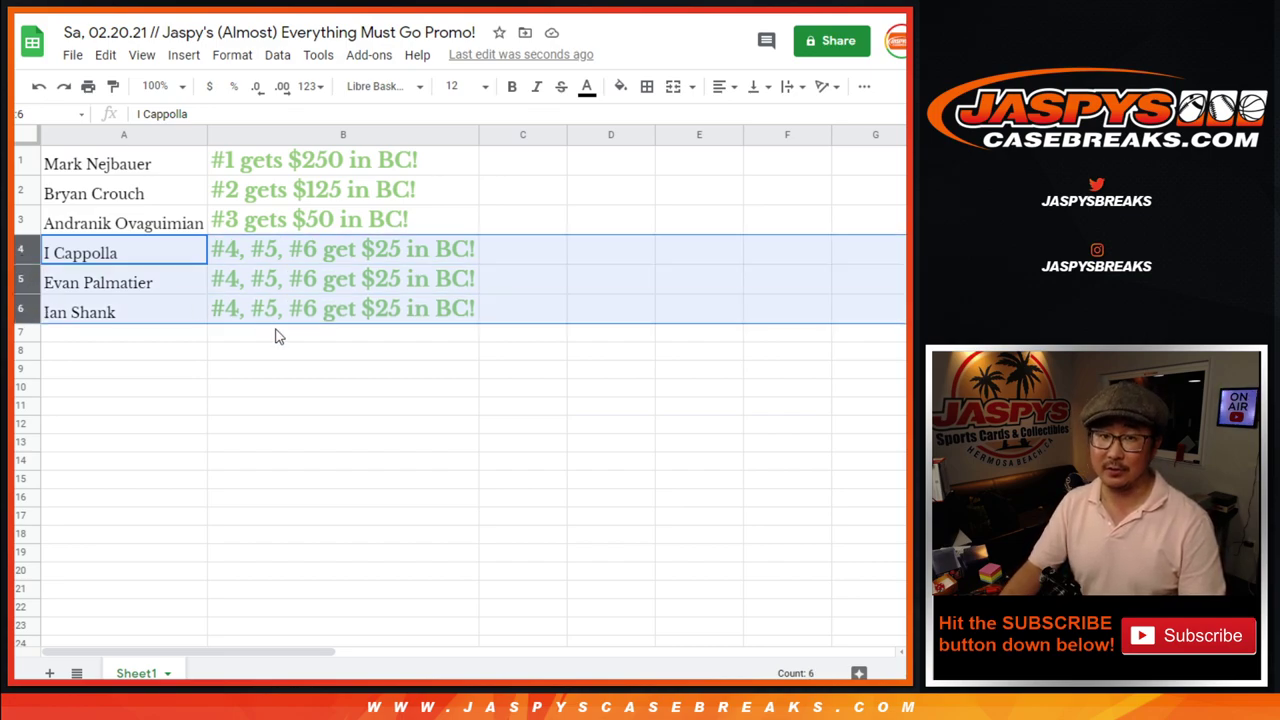
{"action": "left_click", "coordinate": [147, 171]}
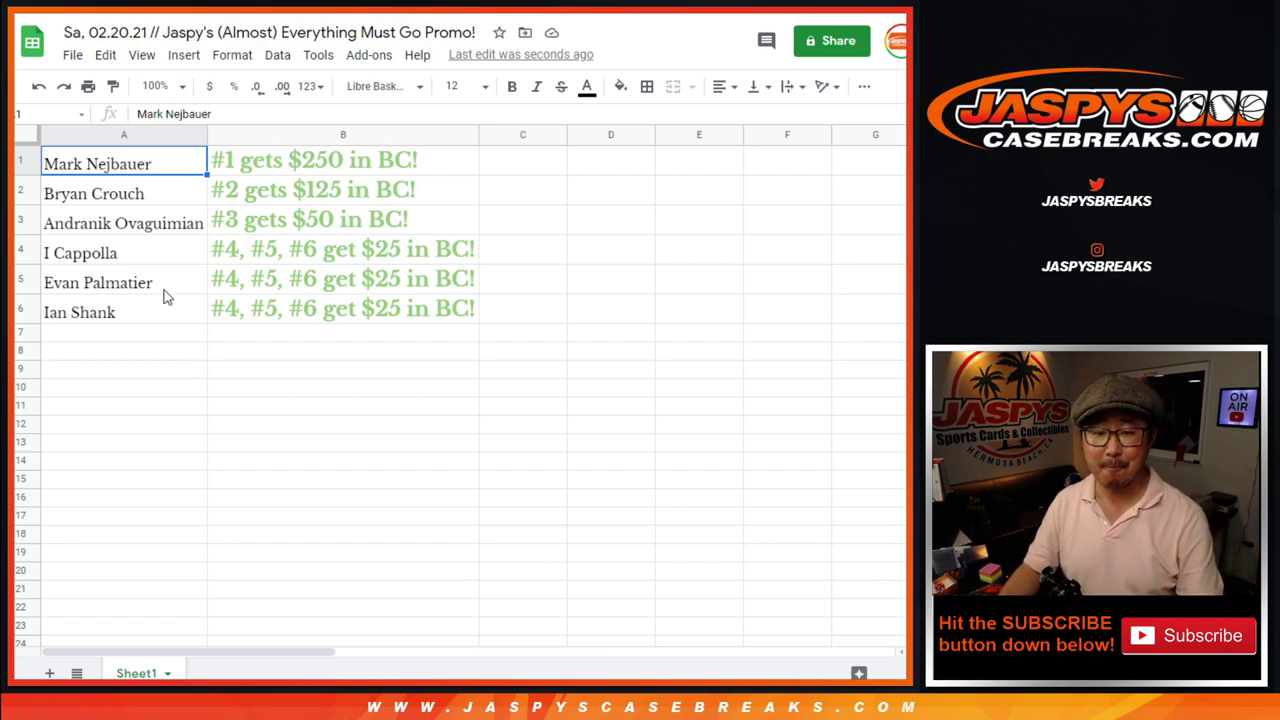
{"action": "left_click", "coordinate": [146, 318], "text": "shift"}
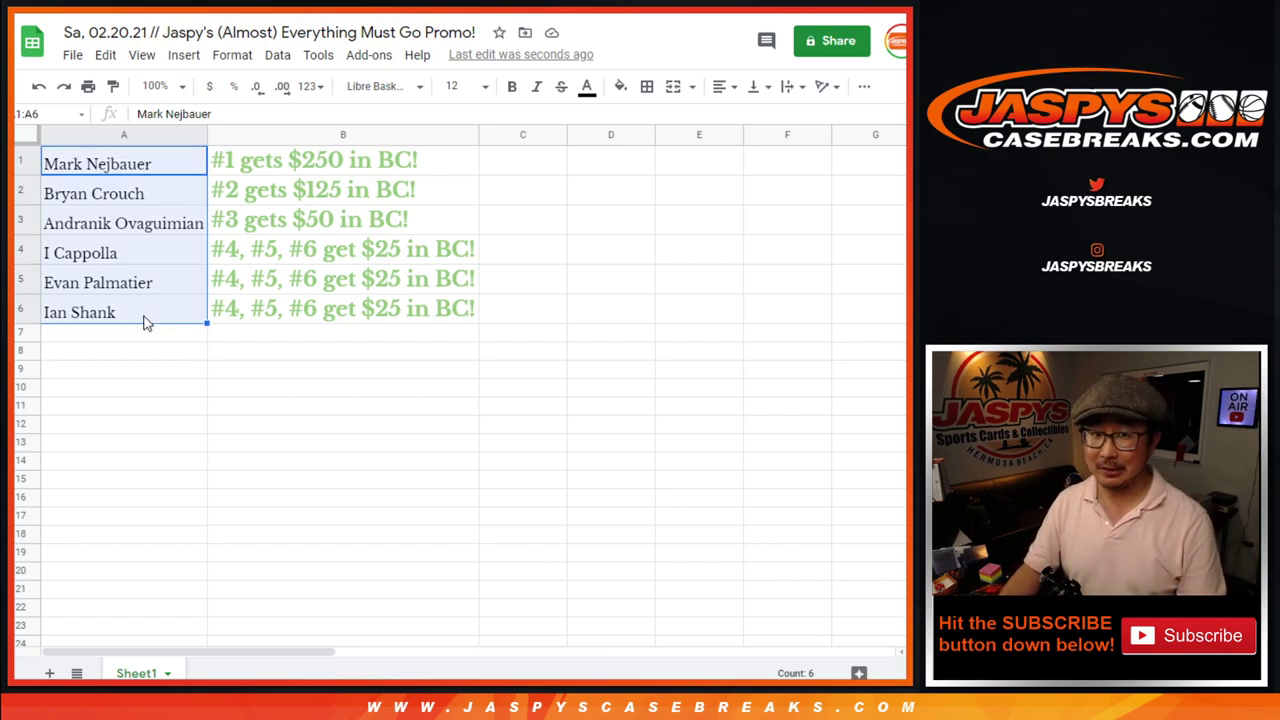